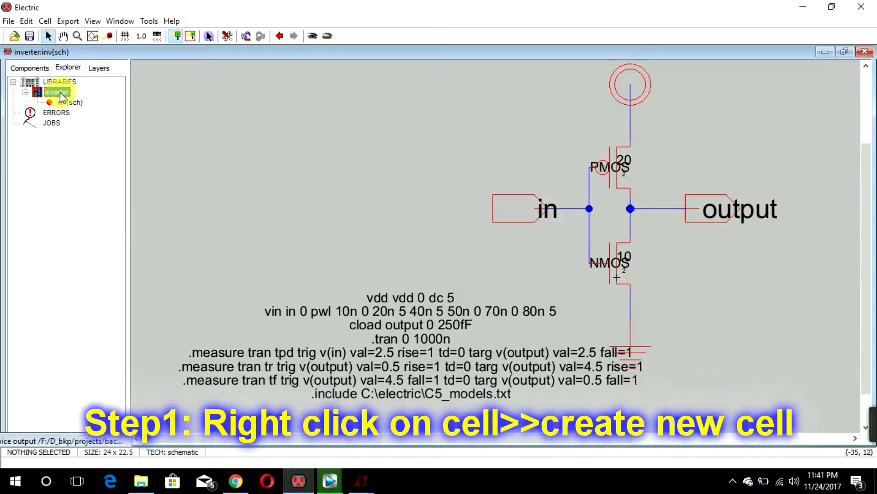
Step: Create a new cell named inv with the layout view in the inverter library
right_click(60, 94)
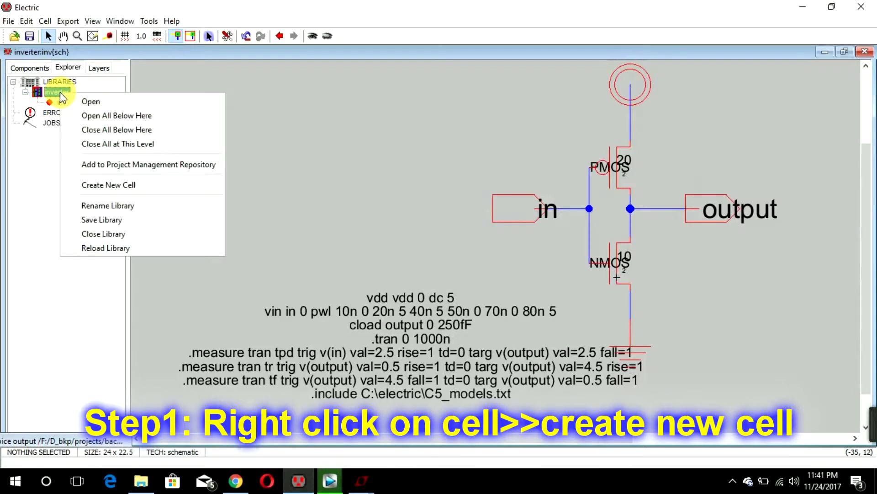
click(121, 186)
text(inv)
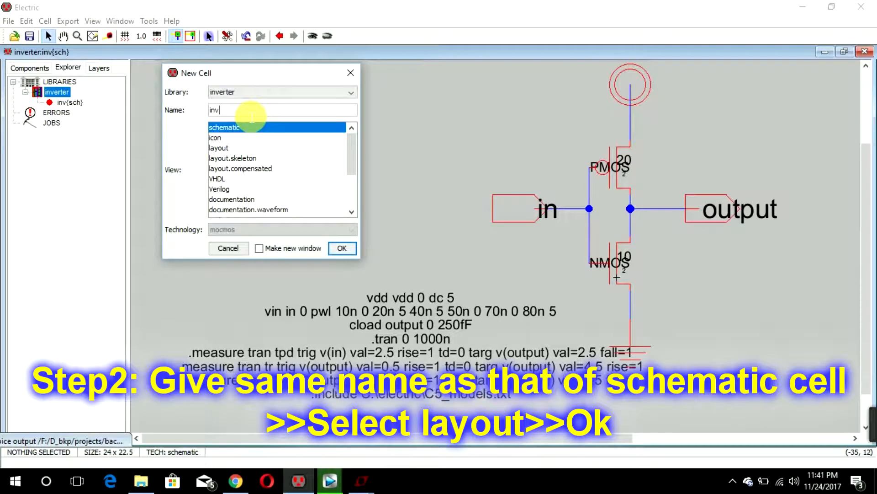
click(219, 149)
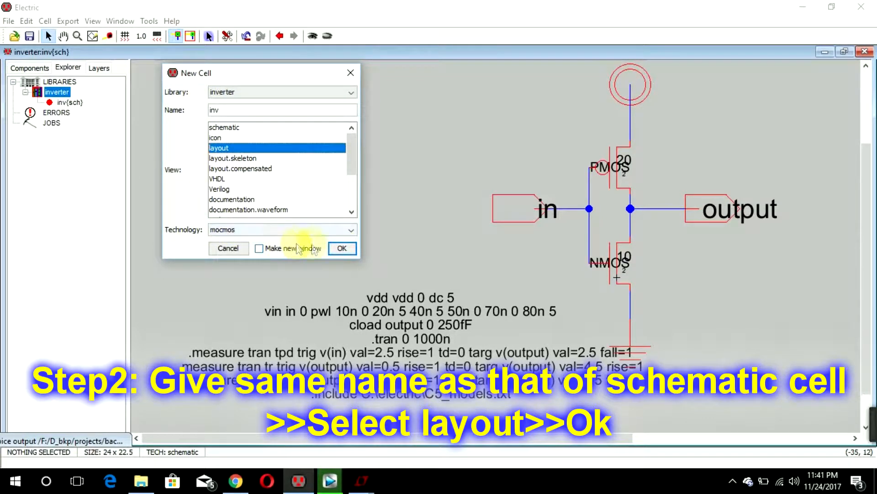
click(342, 248)
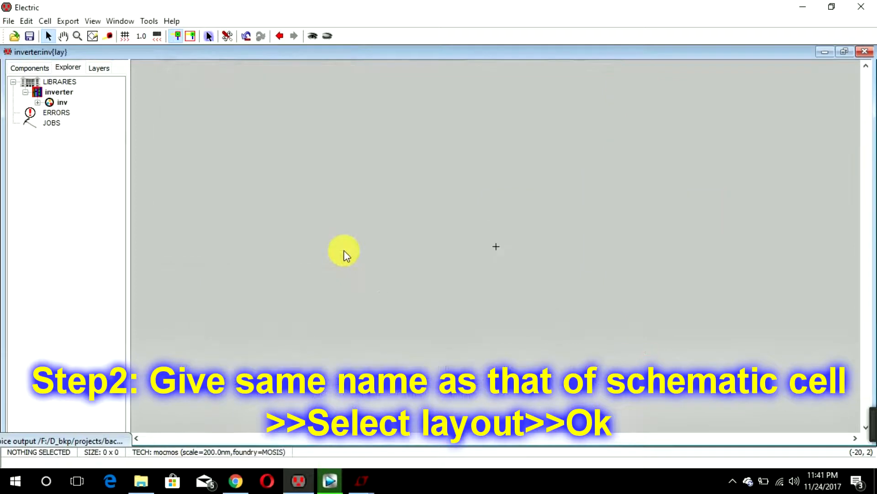
Step: Expand the inv cell group, look at its schematic view and return to the inv layout view
click(38, 102)
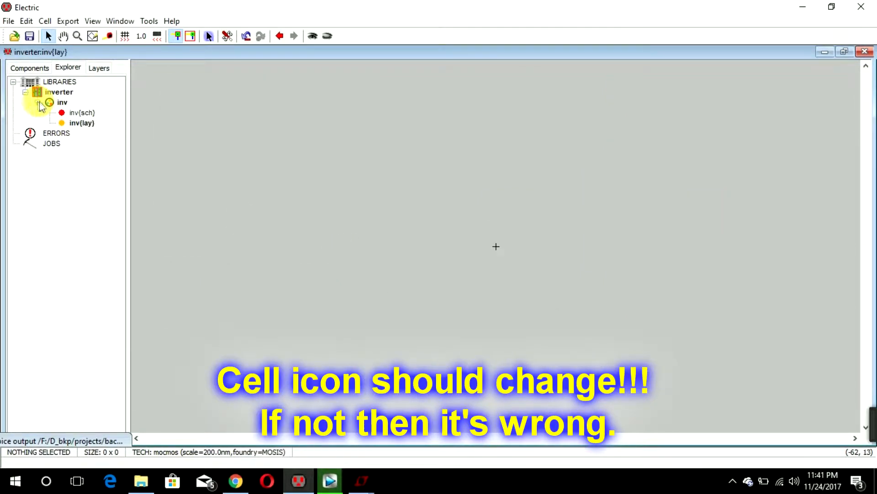
double_click(76, 113)
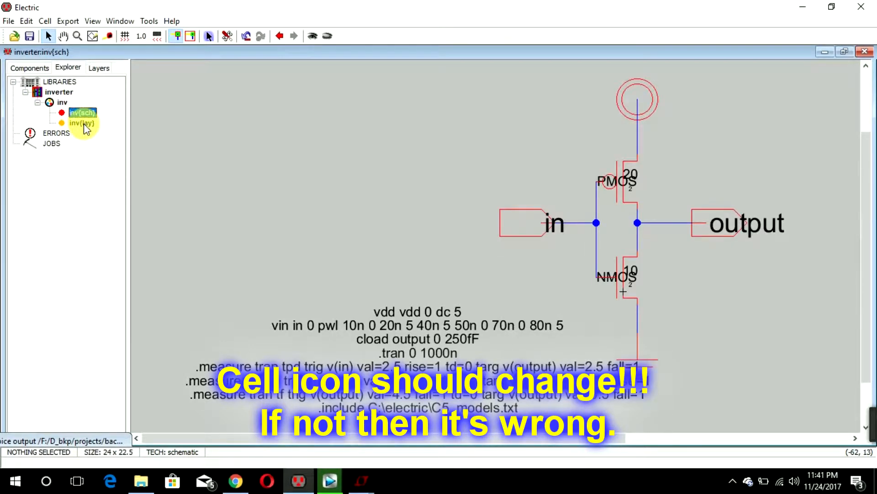
double_click(82, 123)
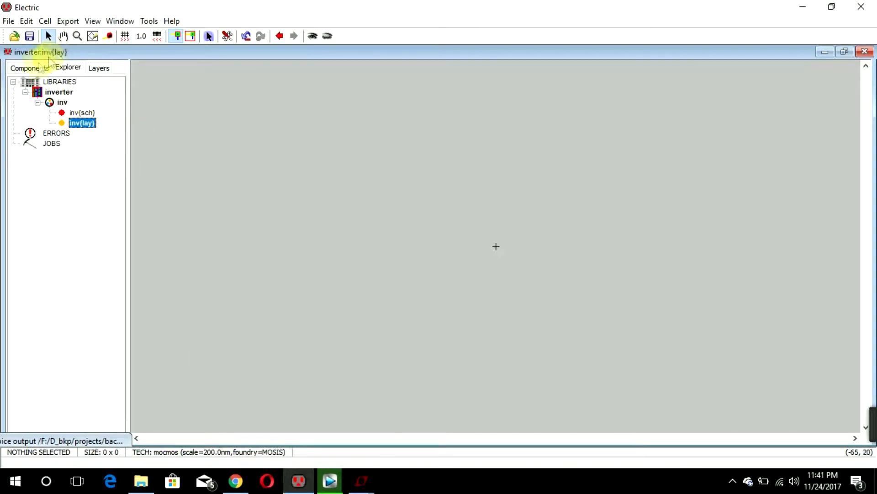
Step: Place a pMos transistor above and left of the origin in the layout and rotate it 90 degrees counterclockwise
click(34, 67)
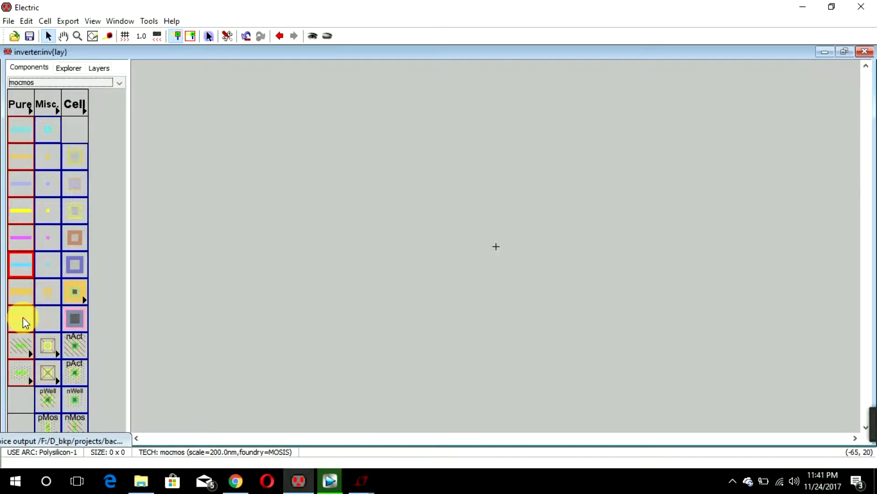
click(50, 421)
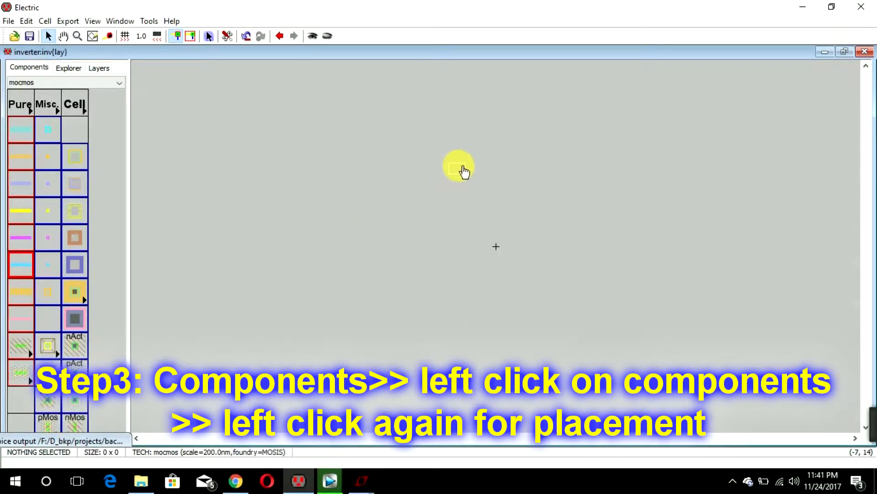
click(458, 168)
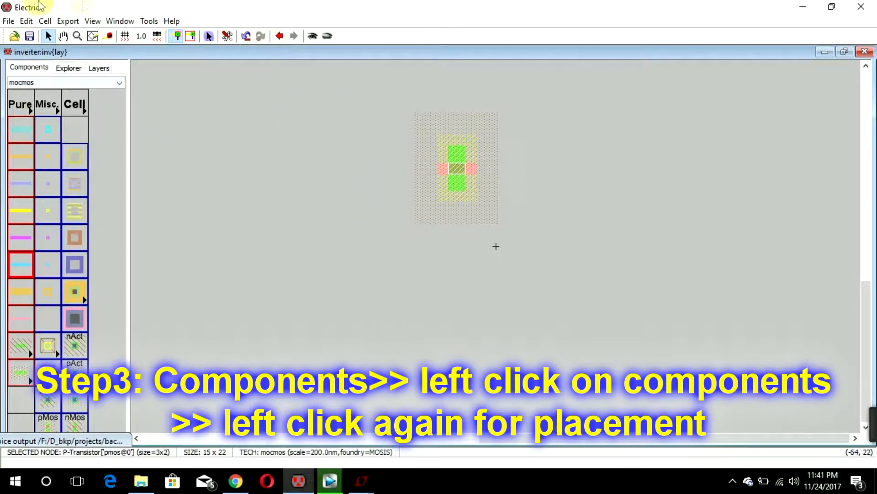
click(26, 22)
mouse_move(57, 213)
mouse_move(130, 164)
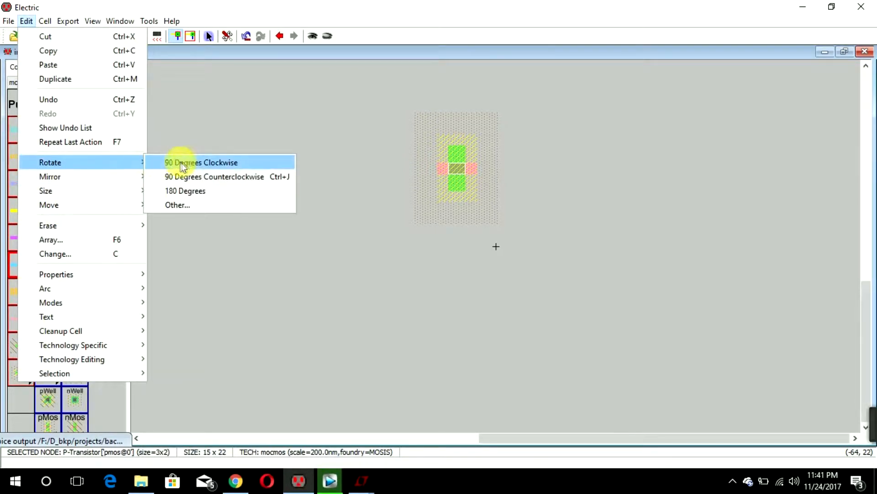
click(280, 179)
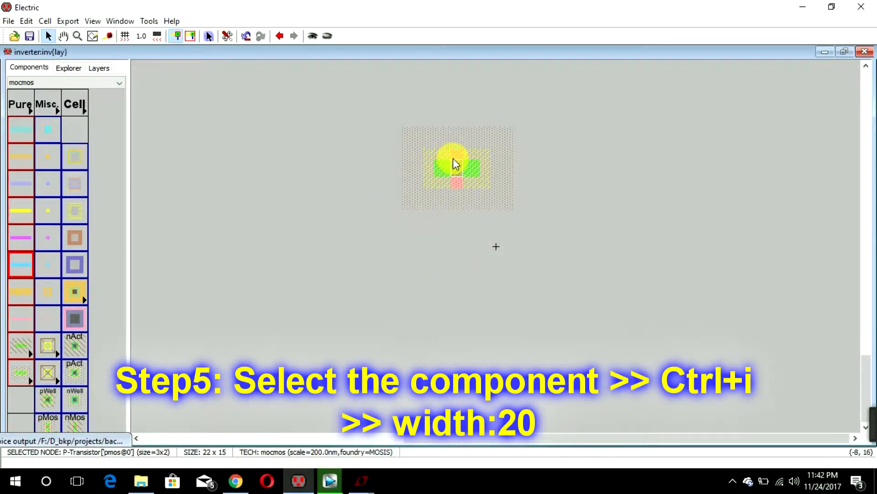
Step: Set the P-transistor's width to 20 in its node properties
key(ctrl+i)
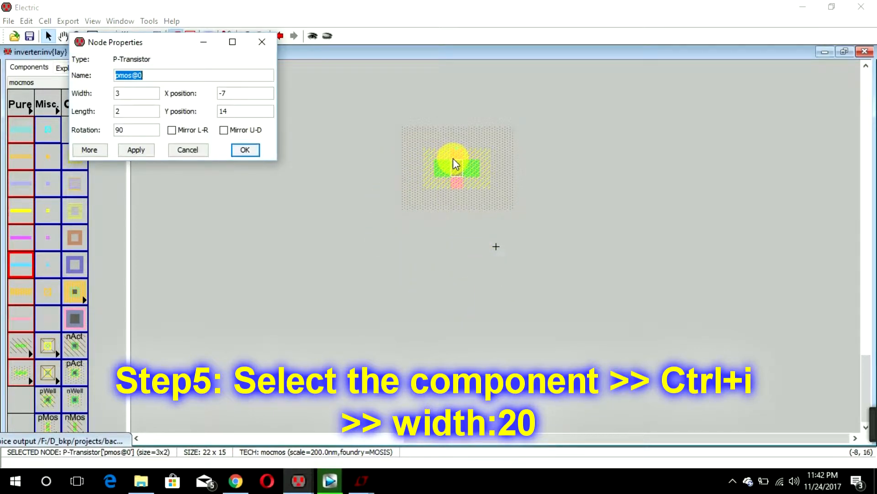
double_click(136, 94)
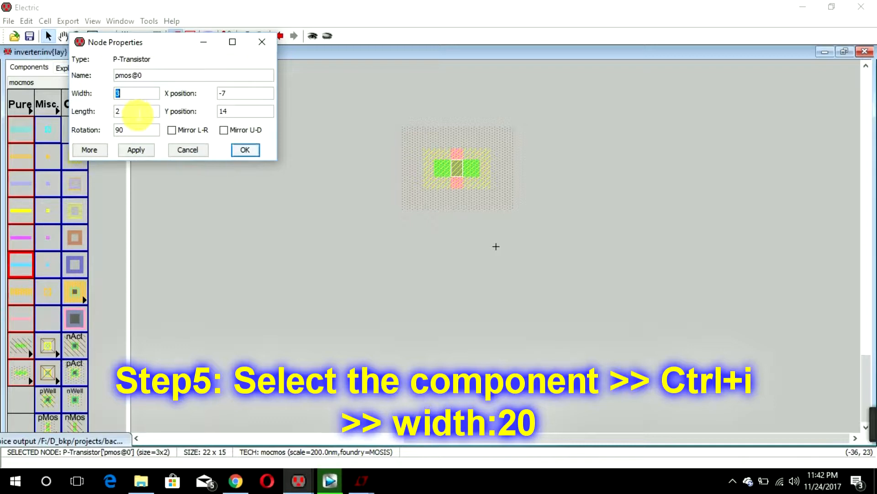
text(20)
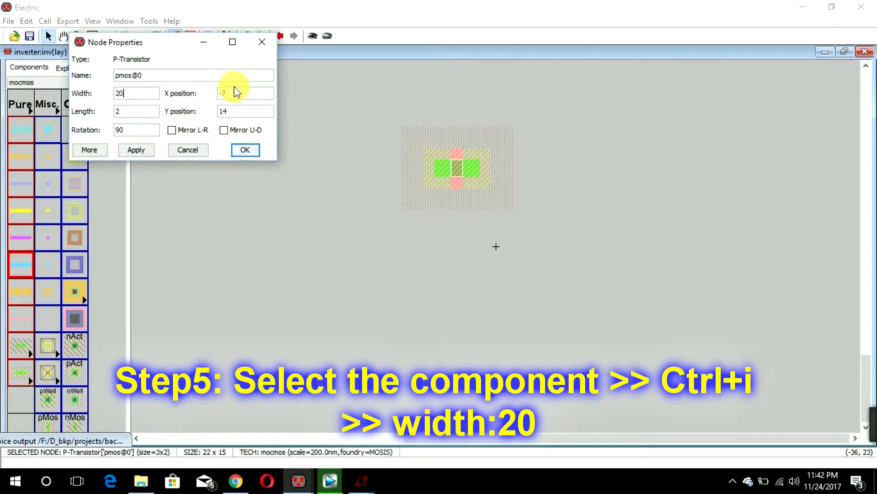
key(Return)
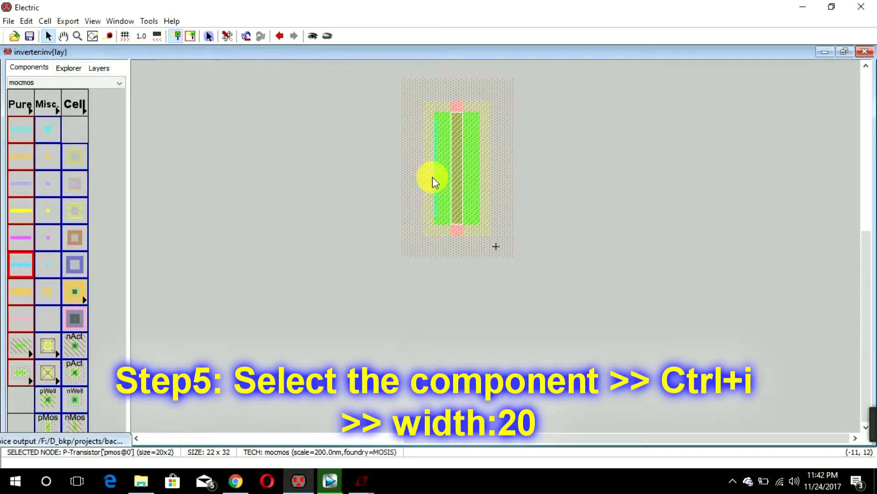
Step: Place an nMos transistor below the P-transistor and rotate it 90 degrees counterclockwise
click(70, 428)
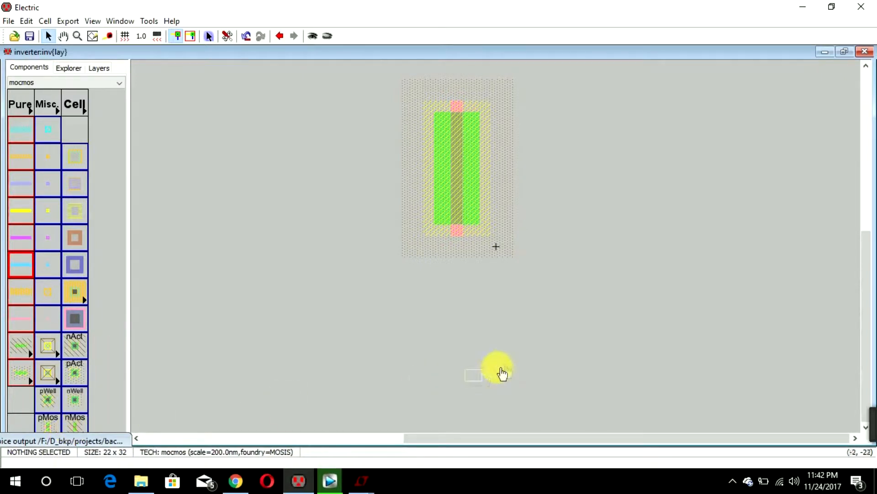
click(463, 345)
key(ctrl+j)
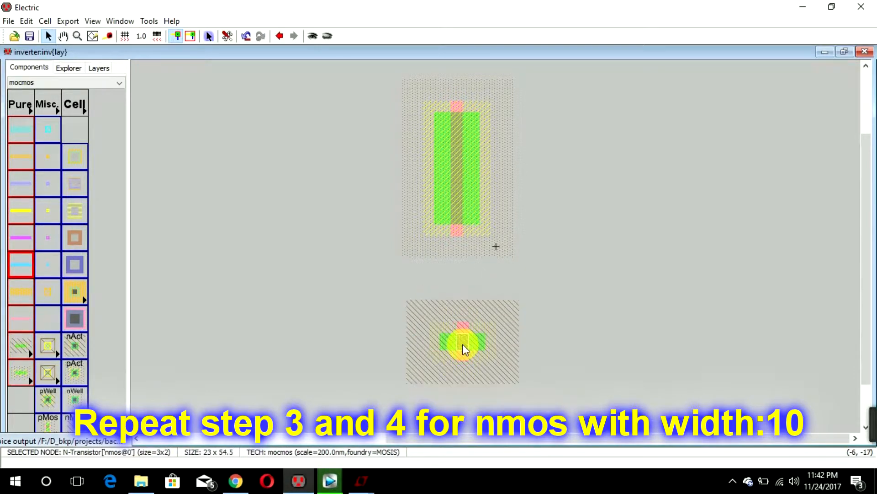
Step: Set the N-transistor's width to 10 in its node properties
double_click(463, 344)
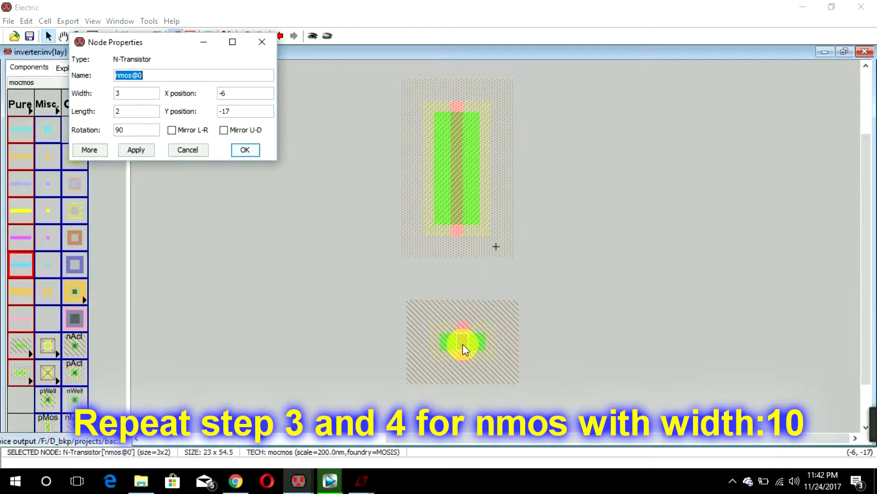
double_click(131, 97)
text(10)
key(Return)
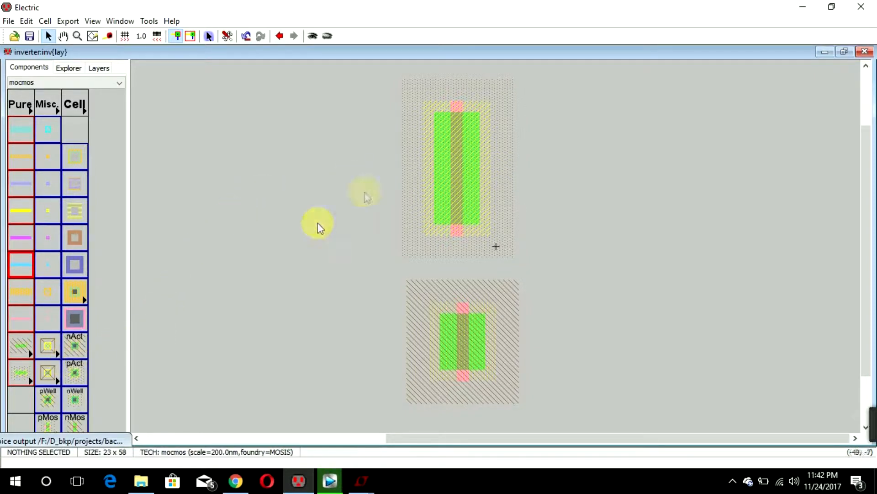
Step: Place a pAct contact (Metal-1-P-Active-Con) beside the P-transistor's left side and set its Y size to 20
click(76, 358)
mouse_move(404, 194)
mouse_down()
mouse_move(391, 152)
mouse_move(393, 170)
mouse_up()
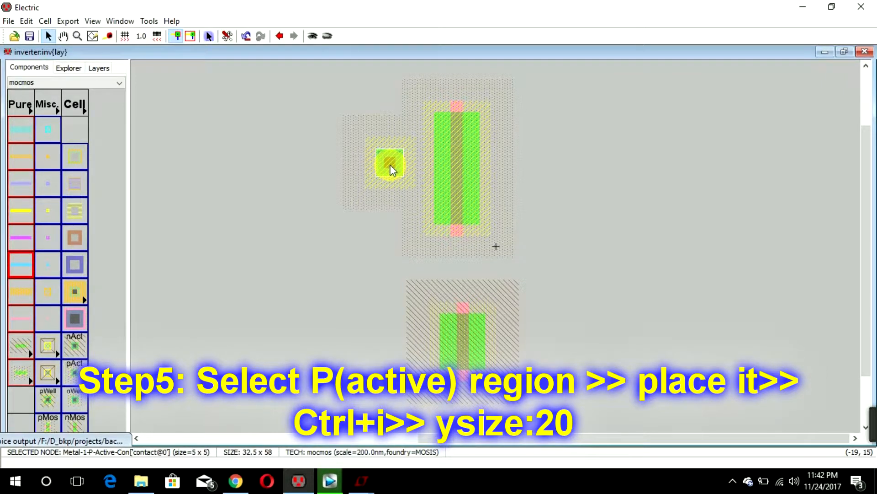
key(ctrl+i)
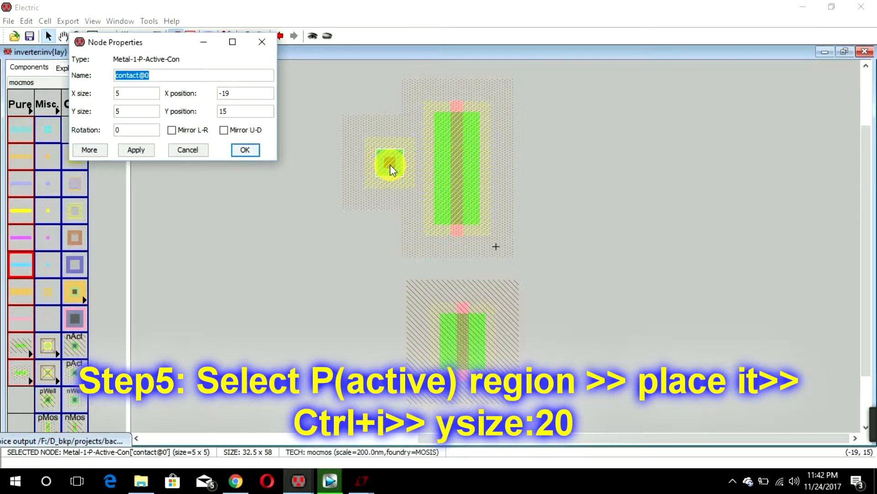
key(Tab)
key(Tab)
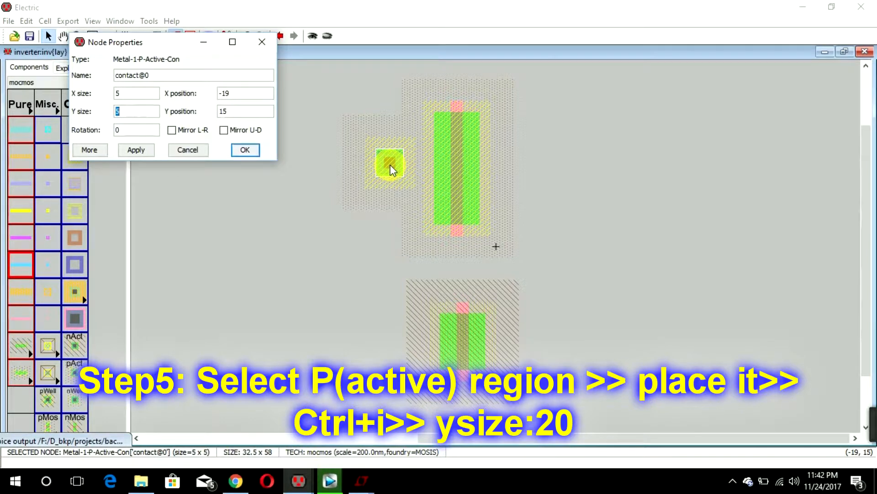
text(20)
key(Return)
Step: Wire the P-active contact to the P-transistor's left diffusion and move it flush over that diffusion edge
right_click(437, 162)
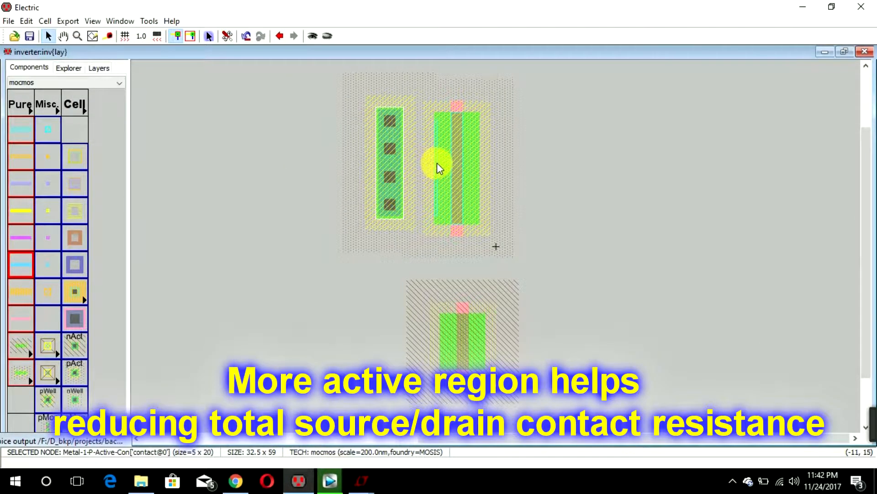
click(392, 123)
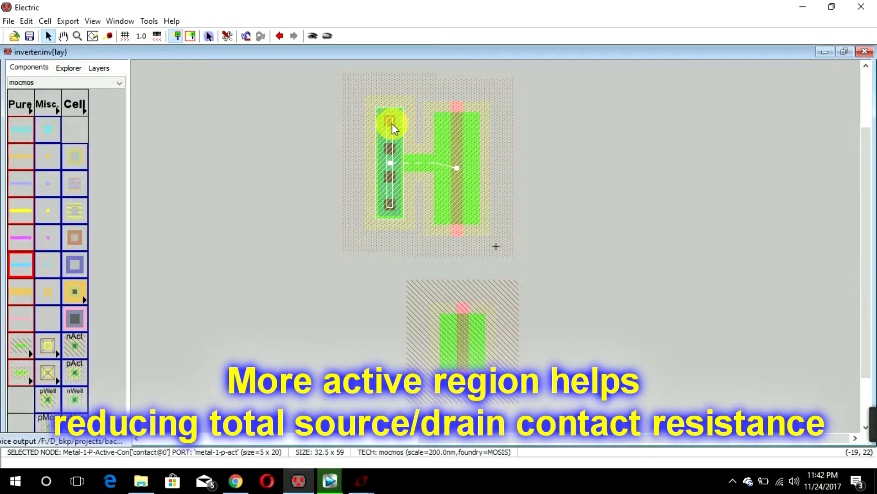
drag(392, 123, 431, 130)
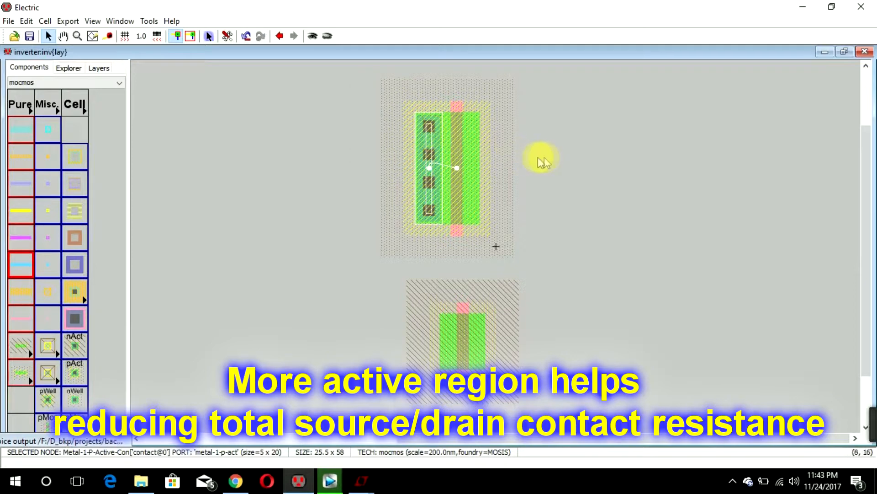
click(548, 158)
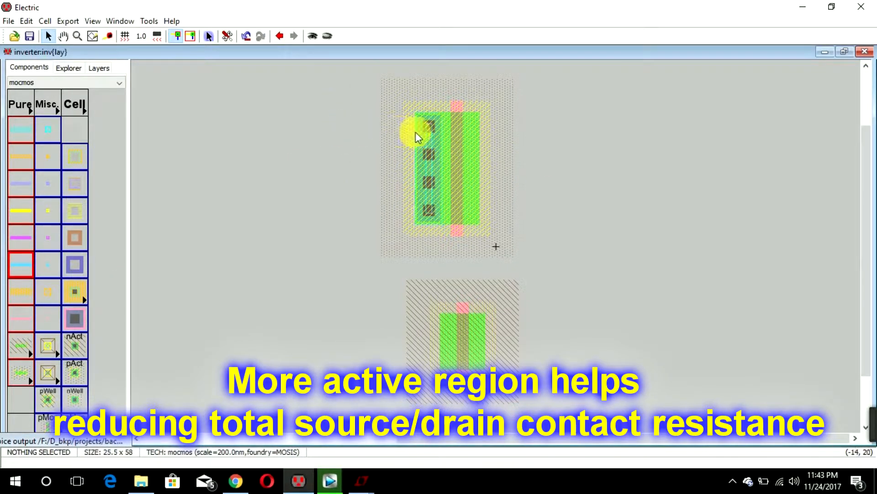
Step: Copy the P-active contact and paste the duplicate beside the P-transistor's right side
click(437, 160)
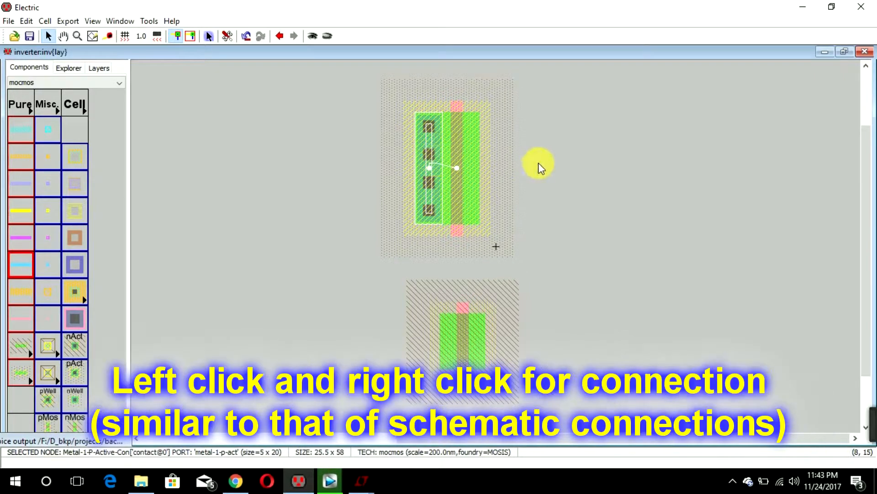
click(539, 163)
key(ctrl+v)
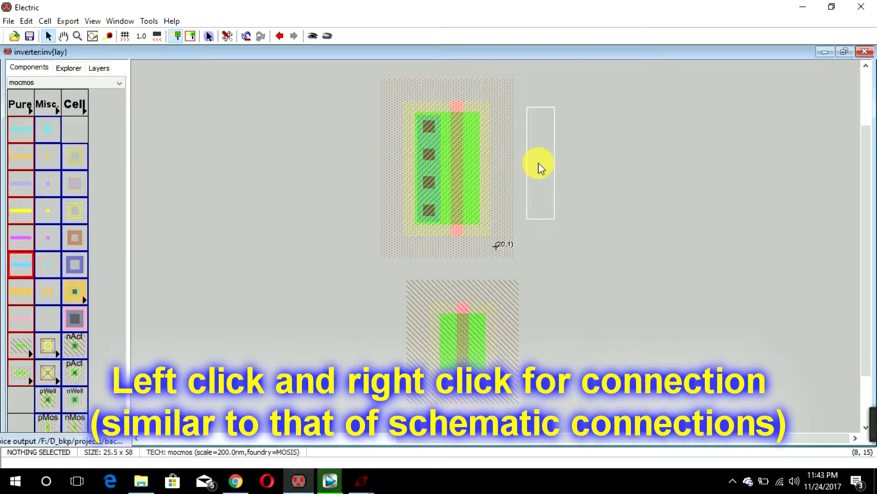
click(514, 164)
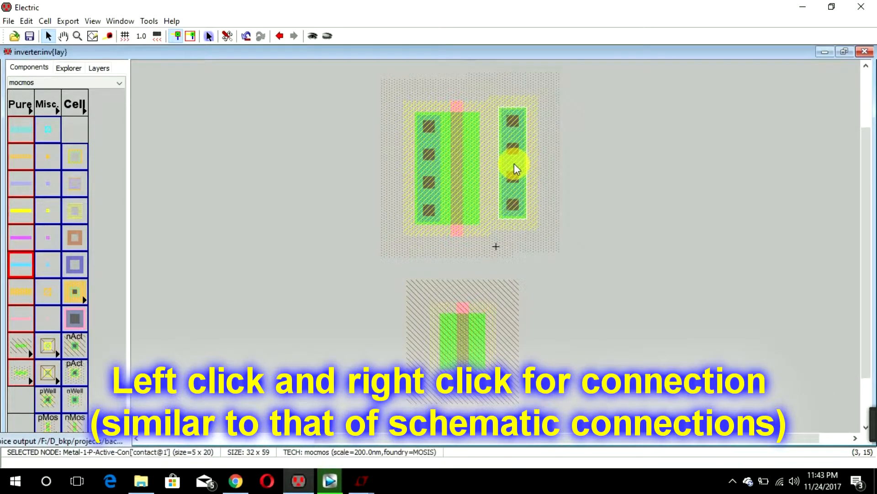
Step: Wire the P-transistor's right diffusion to the duplicated contact and move the contact flush over that diffusion edge
click(478, 175)
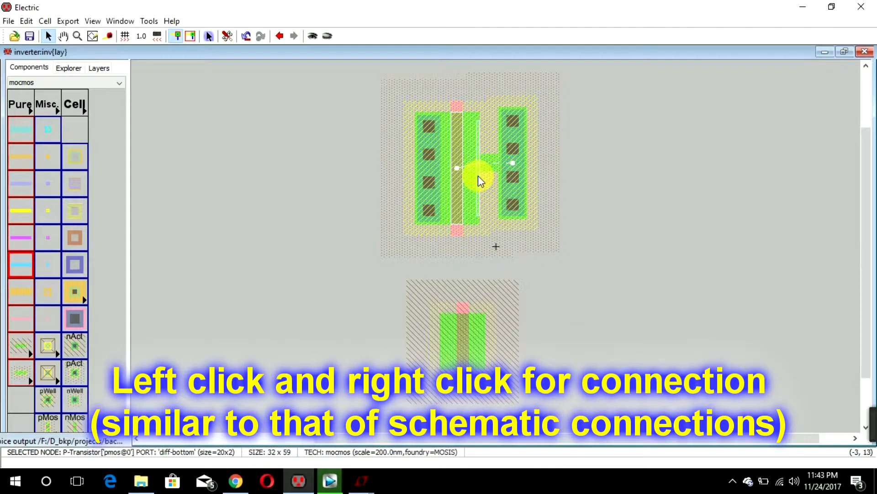
right_click(509, 149)
drag(509, 147, 480, 151)
Step: Place an nAct contact (Metal-1-N-Active-Con) beside the N-transistor's left side and set its Y size to 10
click(76, 343)
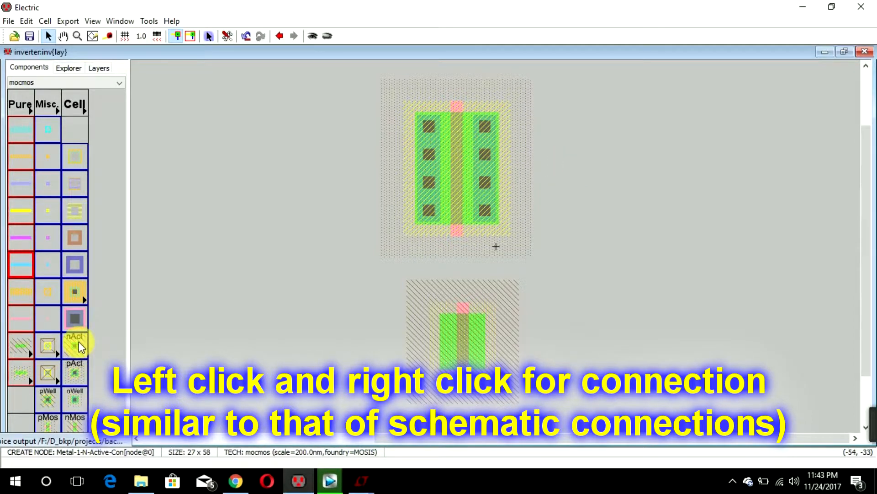
click(79, 343)
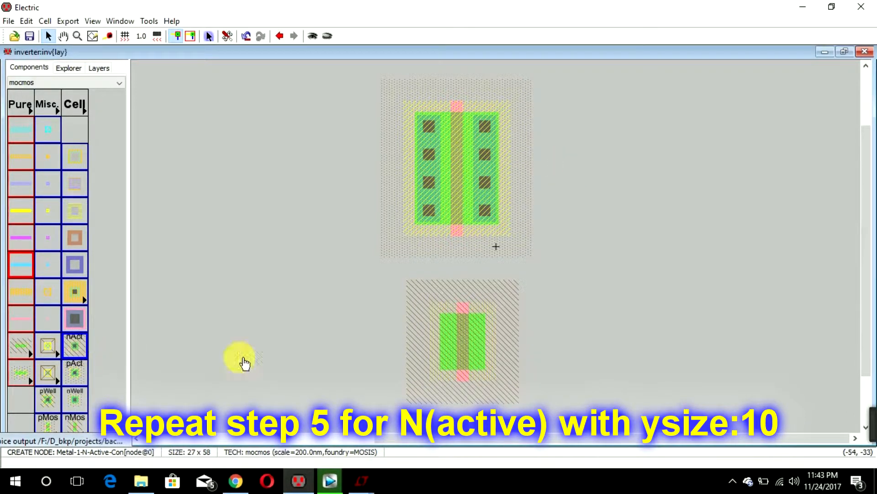
click(408, 349)
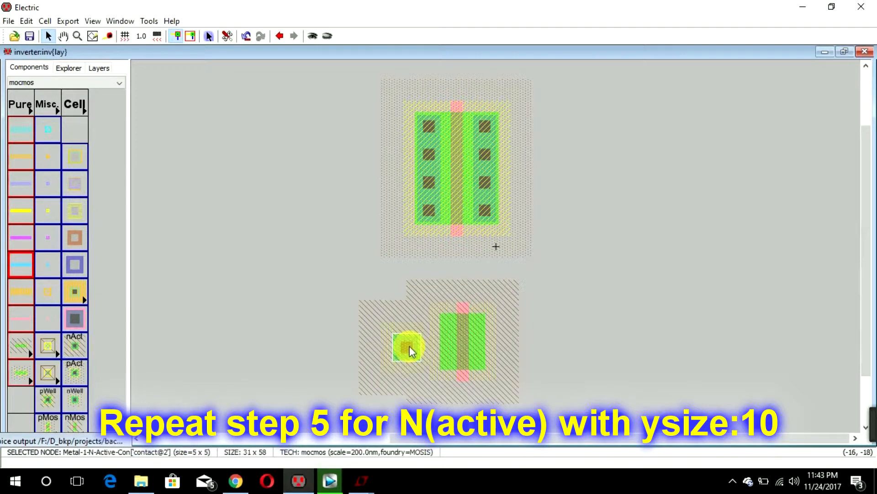
double_click(409, 347)
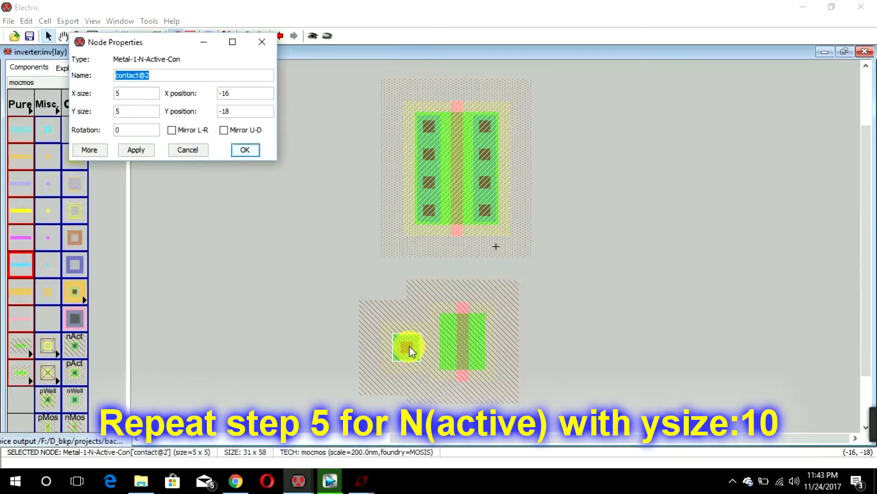
key(Tab)
key(Tab)
key(Tab)
text(10)
key(Return)
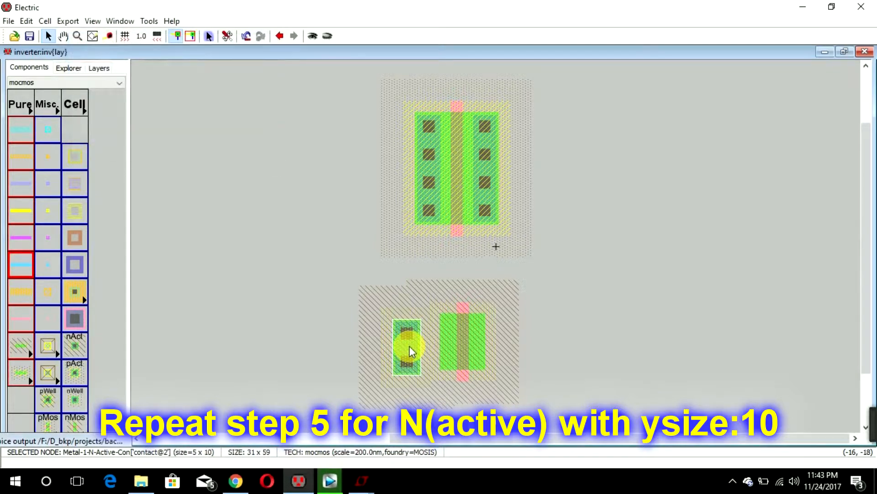
Step: Wire the N-transistor's left diffusion to the N-active contact and move the contact flush over that diffusion edge
click(445, 341)
right_drag(444, 340, 415, 338)
drag(414, 334, 438, 328)
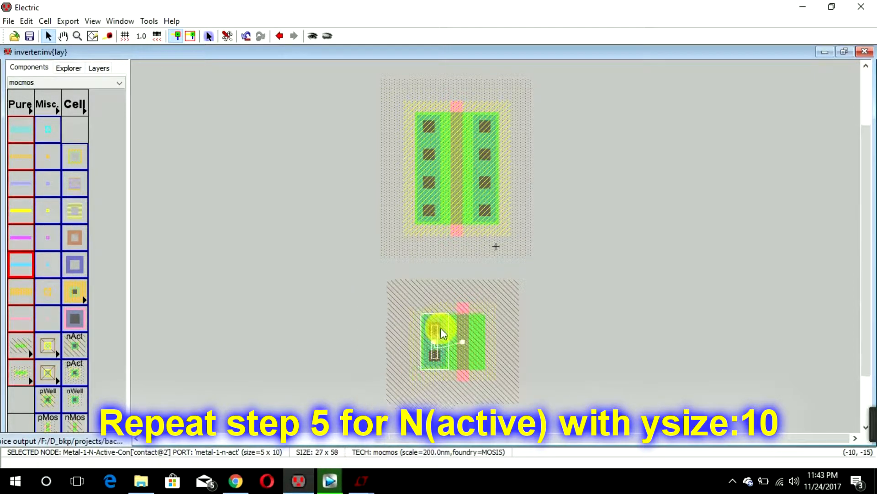
click(549, 327)
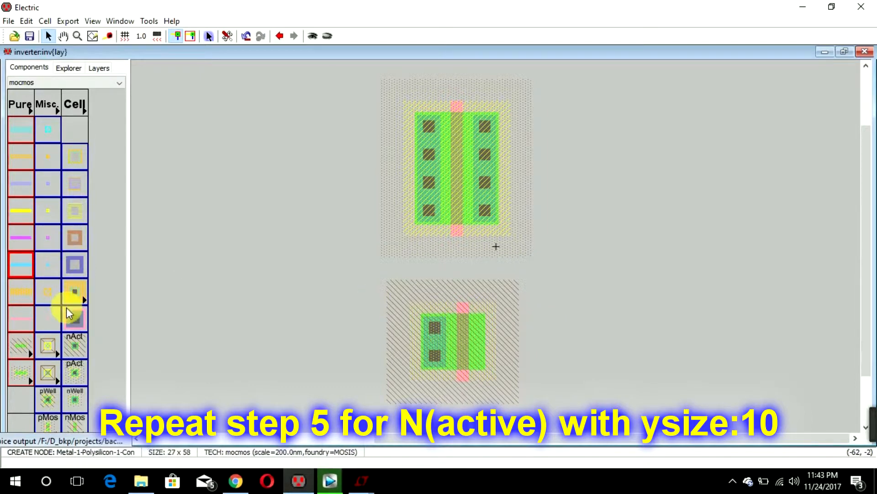
Step: Place a second nAct contact beside the N-transistor's right side and set its Y size to 10
click(75, 341)
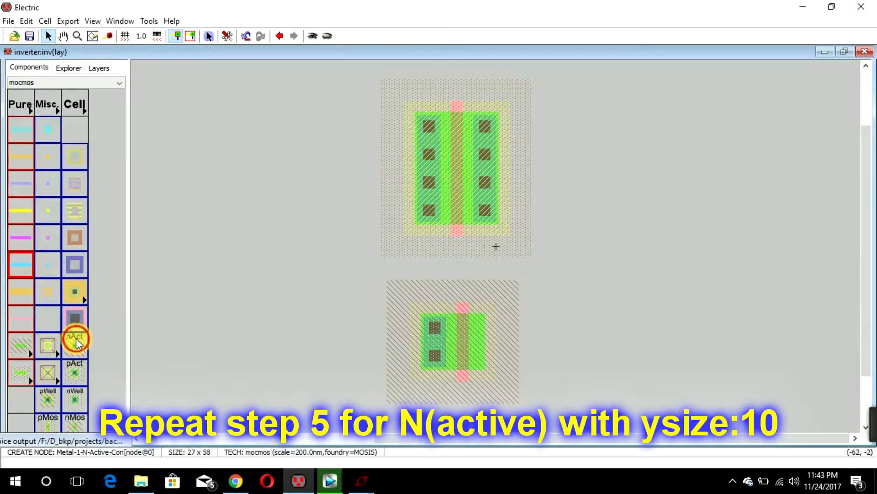
click(527, 339)
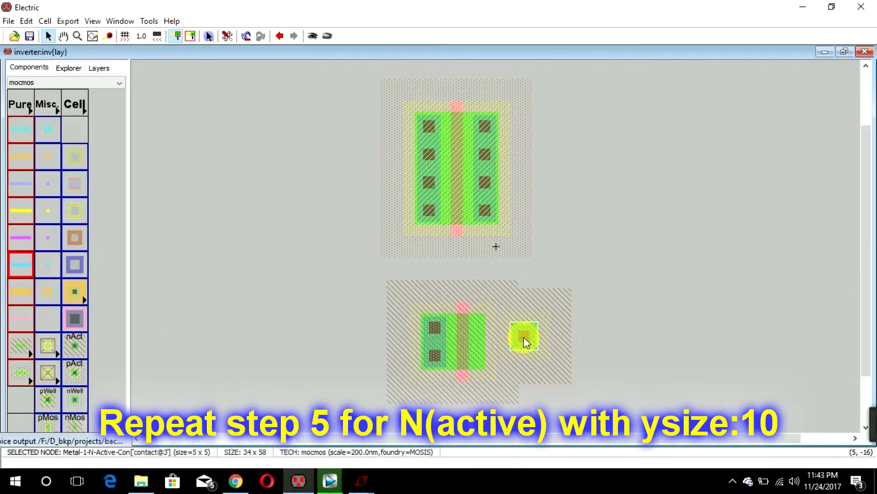
double_click(524, 337)
key(Tab)
key(Tab)
text(10)
key(Return)
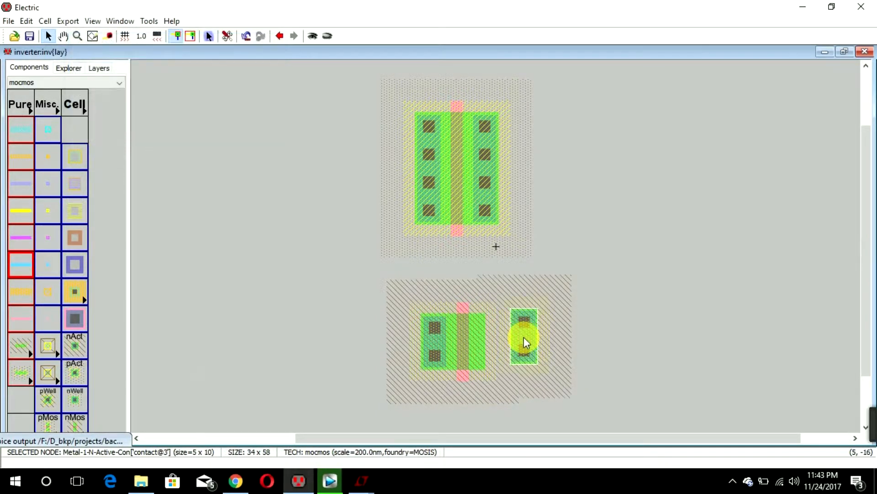
Step: Wire the N-transistor's right diffusion to the second N-active contact and move the contact flush over that diffusion edge
click(486, 336)
right_drag(486, 337, 517, 330)
drag(517, 330, 487, 334)
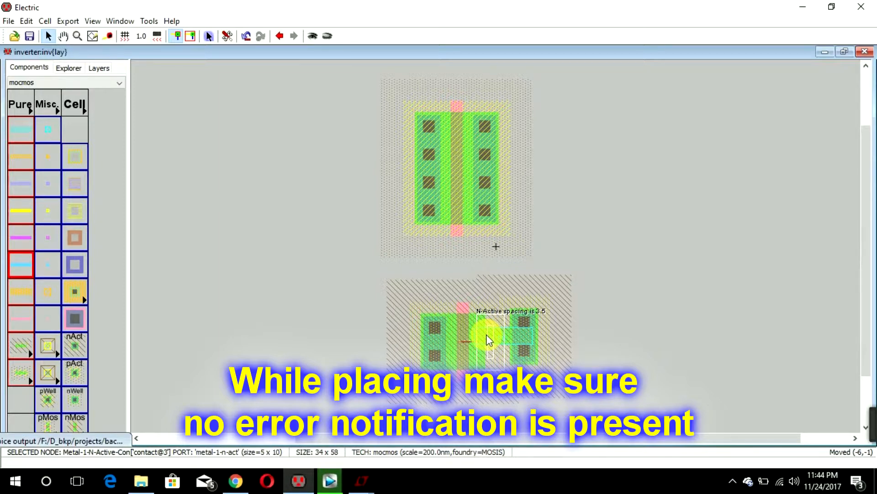
drag(486, 334, 486, 333)
click(577, 336)
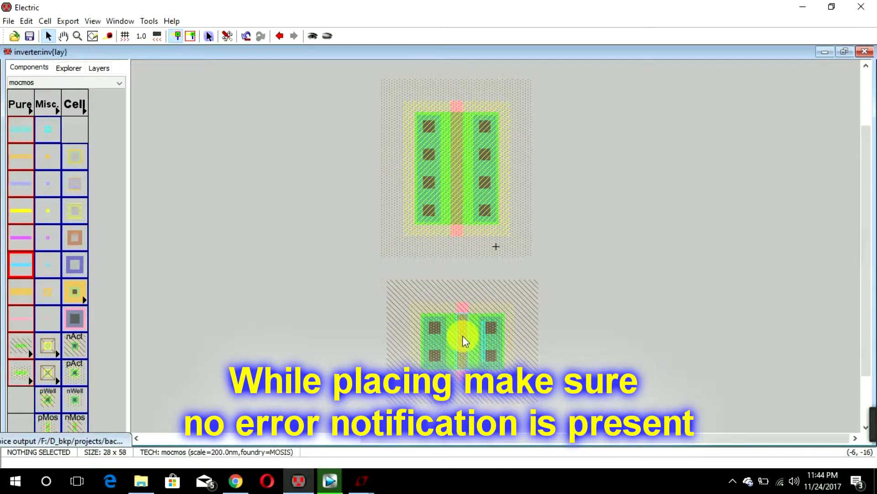
Step: Try shifting the right N-active contact closer to the gate to test the N-Active spacing, and return it to its place
click(486, 338)
mouse_move(491, 326)
mouse_down()
mouse_move(500, 322)
mouse_move(492, 320)
mouse_up()
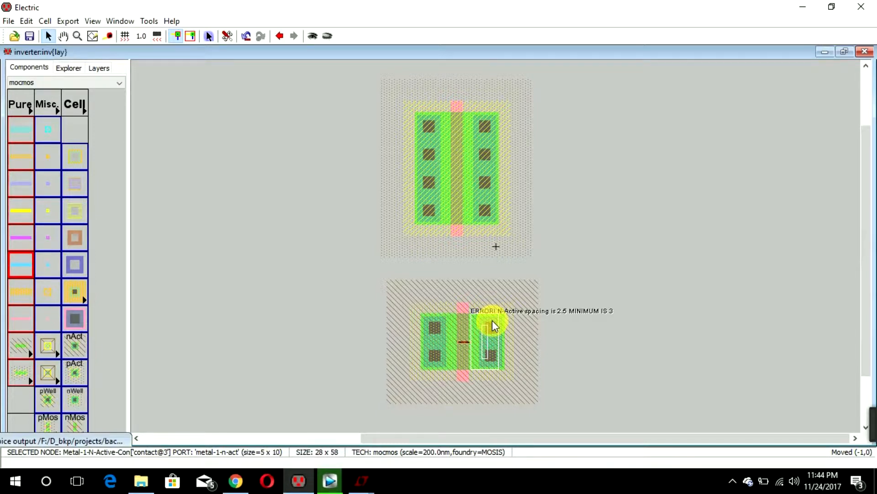
drag(495, 320, 498, 320)
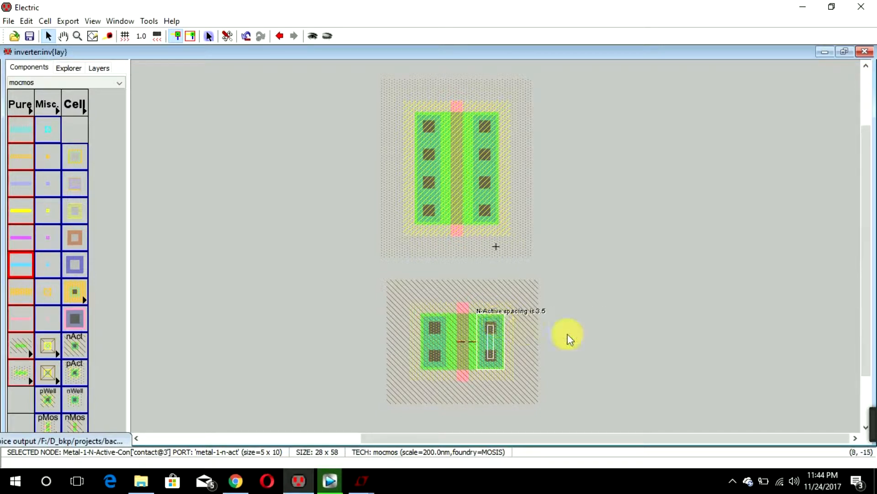
click(593, 343)
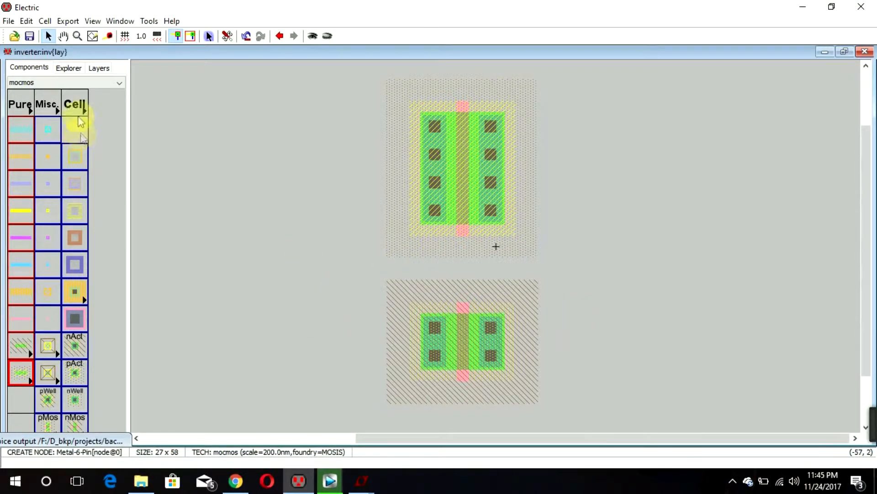
Step: Consult the inv{sch} schematic and, back in inv{lay}, wire the P-transistor's lower polysilicon gate end to the N-transistor's upper gate end
click(67, 68)
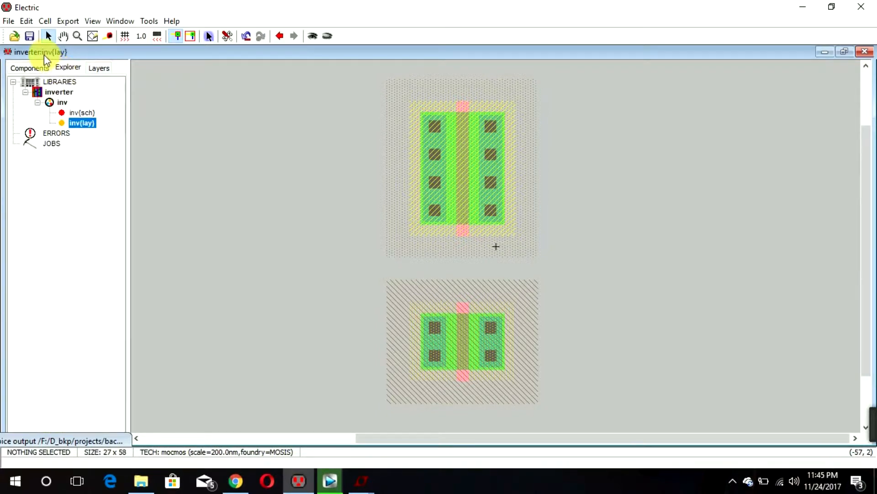
click(81, 113)
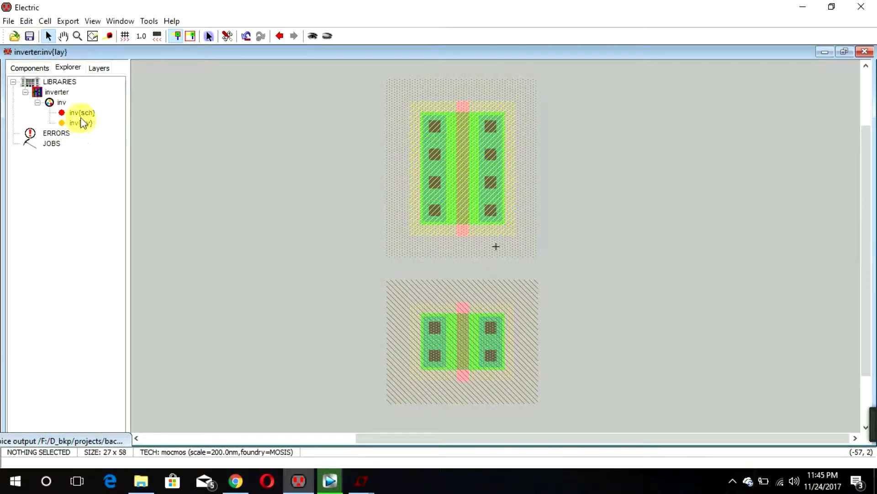
double_click(82, 114)
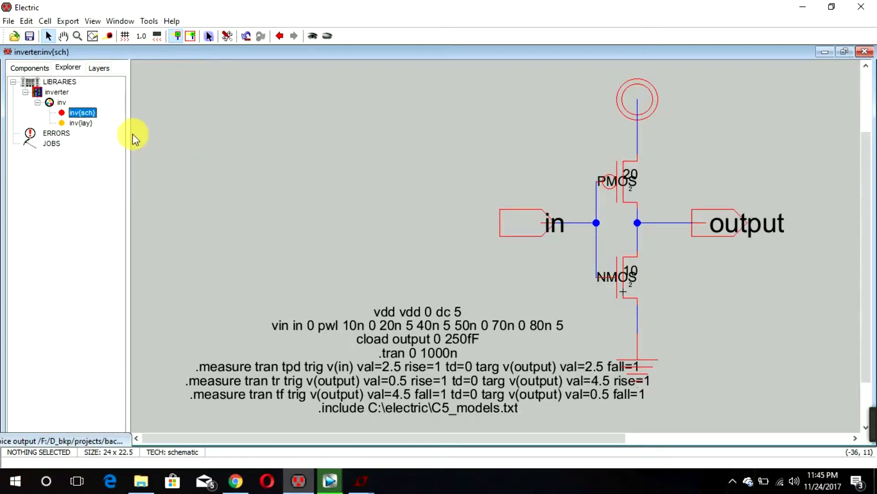
double_click(79, 123)
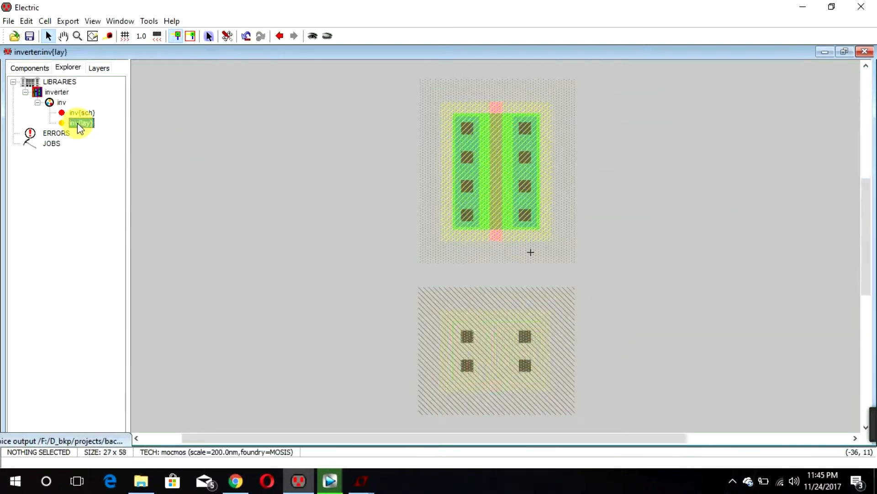
click(497, 235)
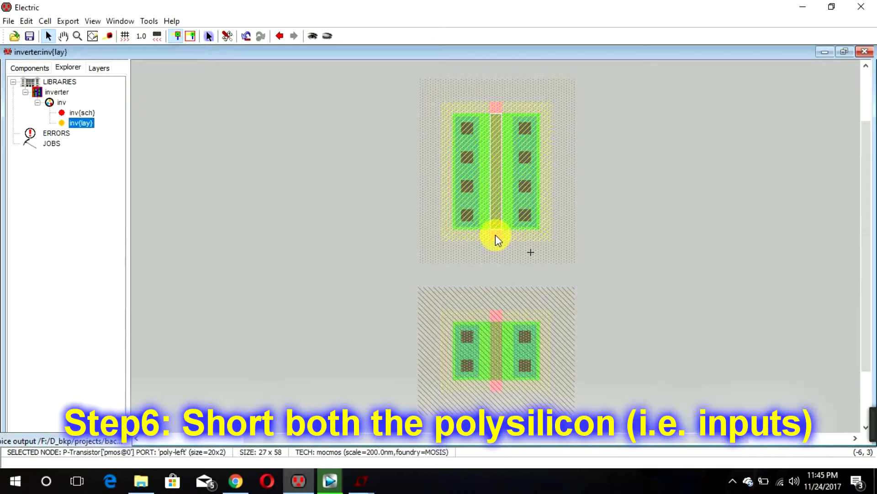
right_click(497, 320)
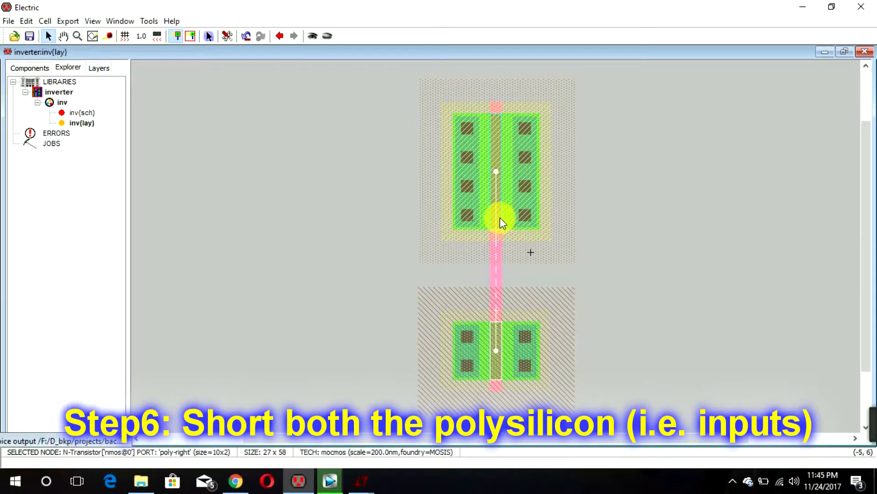
click(673, 302)
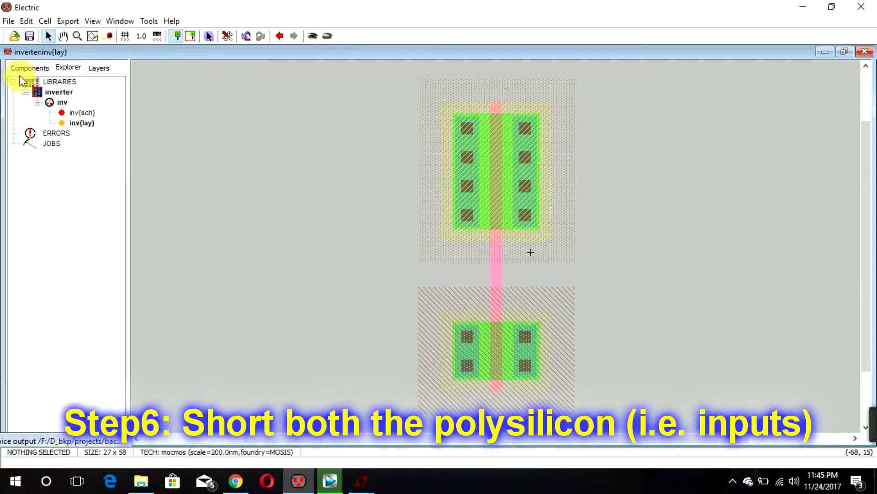
Step: Place a Metal-1-Polysilicon-1-Con contact left of the gate line between the transistors and wire it to that polysilicon input line
click(31, 69)
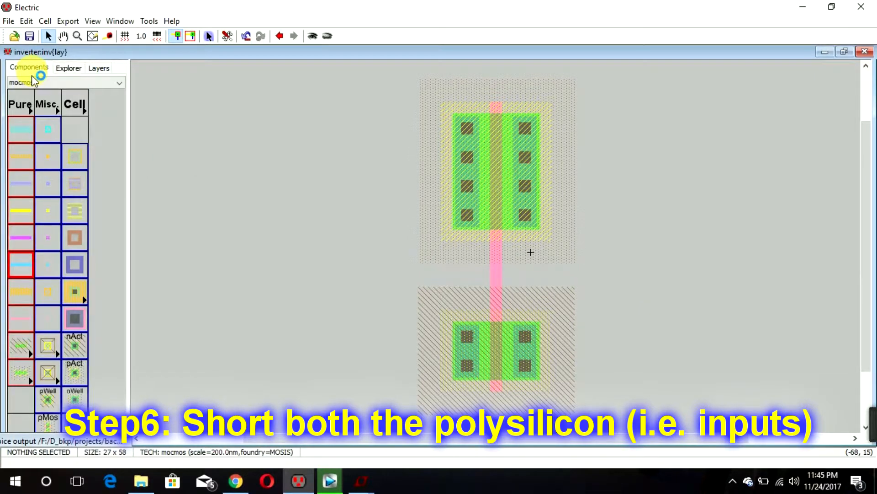
click(51, 344)
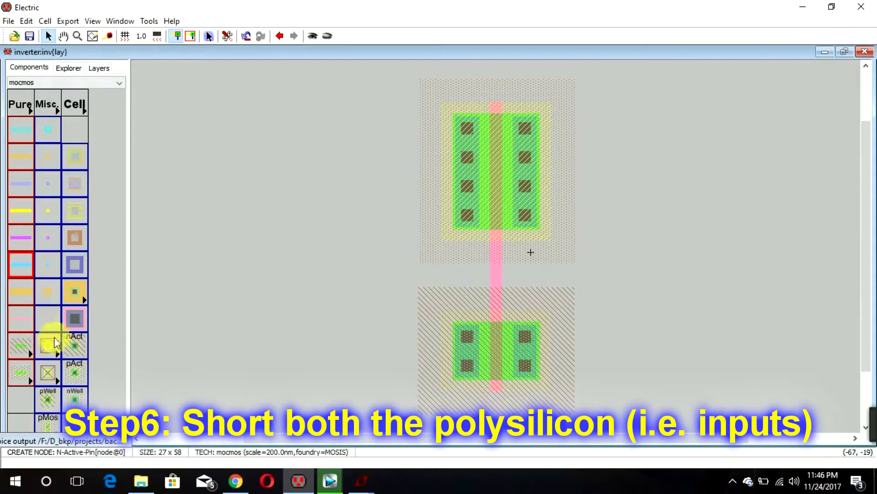
click(76, 319)
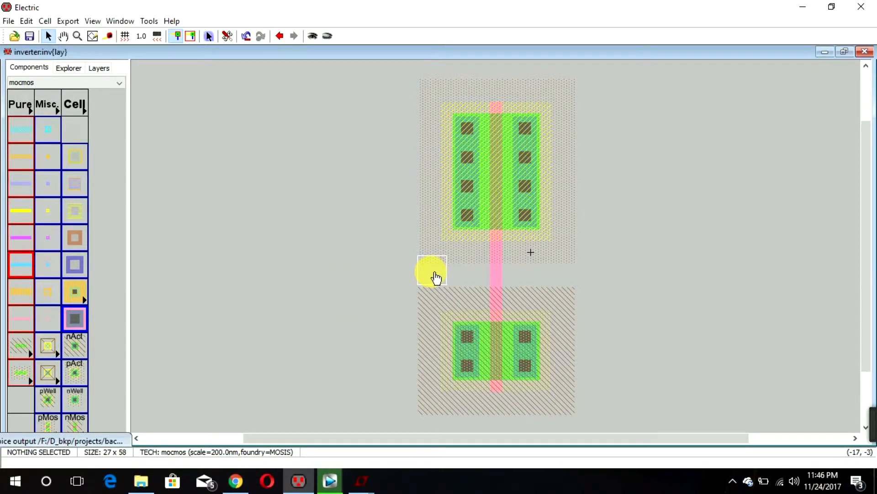
click(435, 276)
click(76, 319)
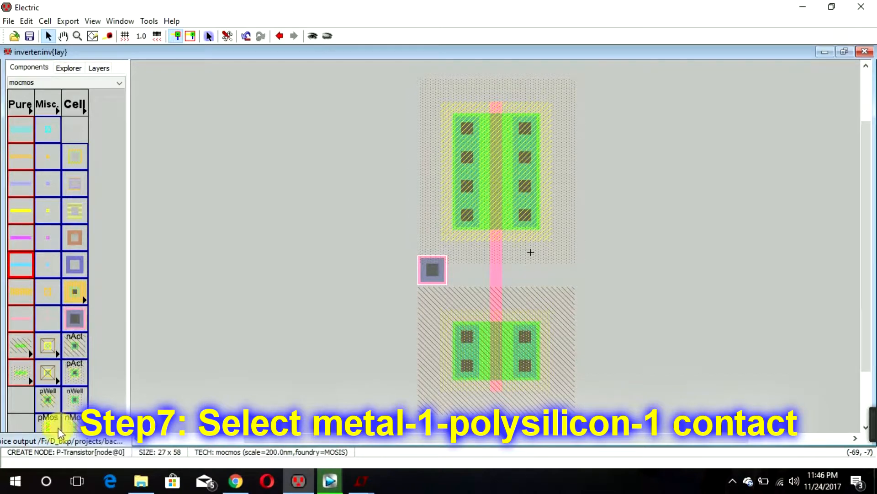
click(79, 336)
click(73, 319)
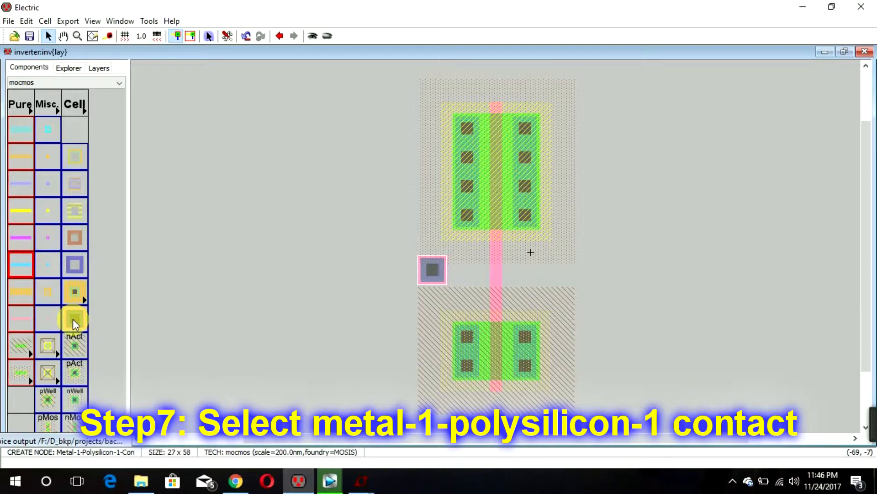
right_click(495, 276)
click(681, 280)
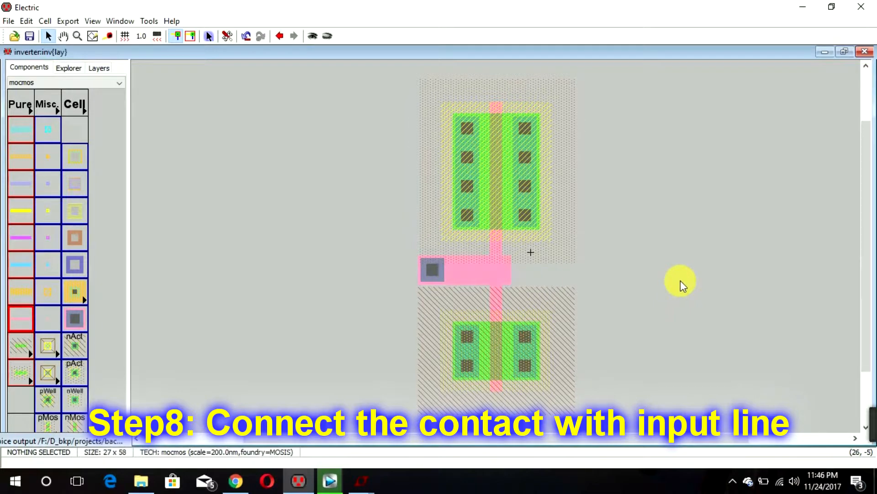
Step: Consult the inv{sch} schematic and, back in inv{lay}, wire the right P-active contact to the right N-active contact as the output line
click(66, 70)
double_click(86, 114)
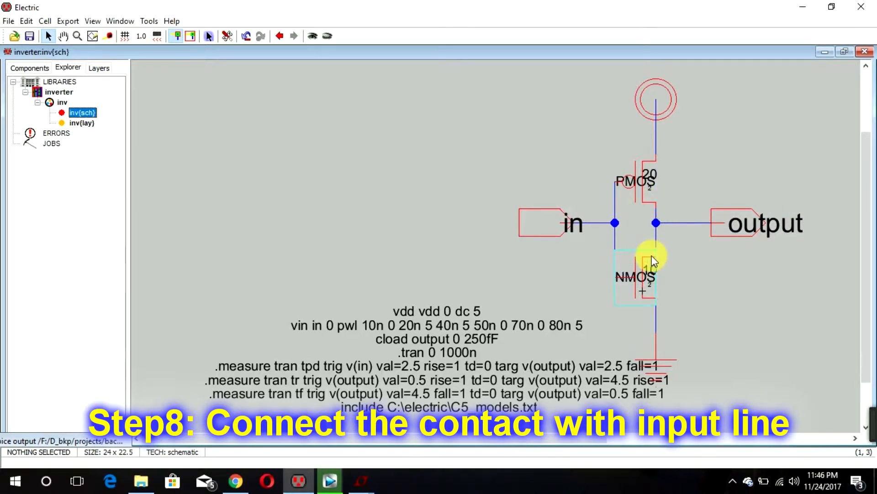
click(85, 122)
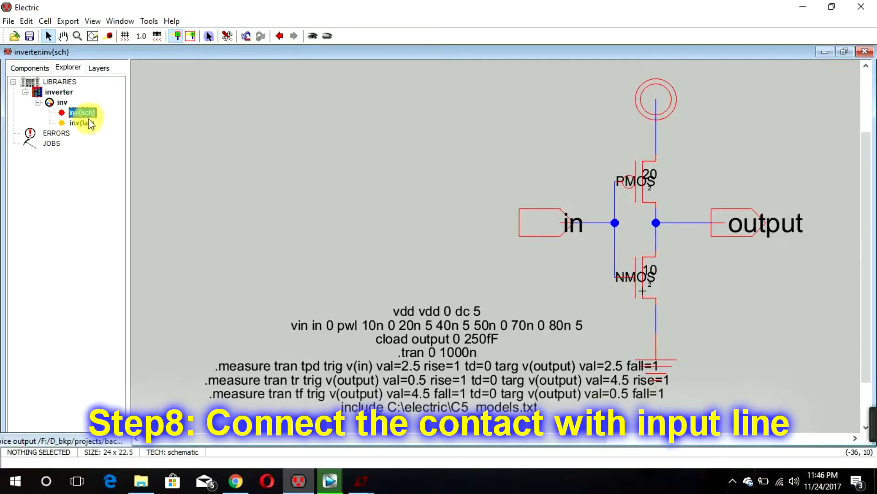
double_click(90, 124)
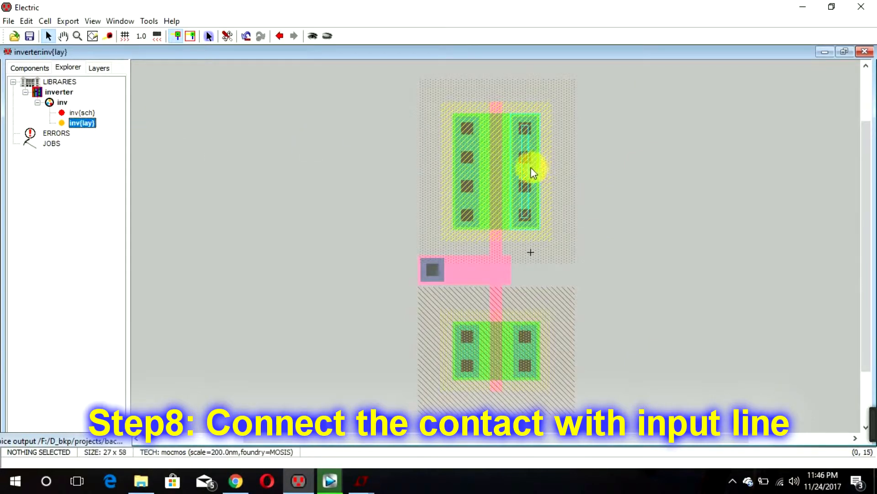
click(530, 169)
right_drag(530, 171, 530, 171)
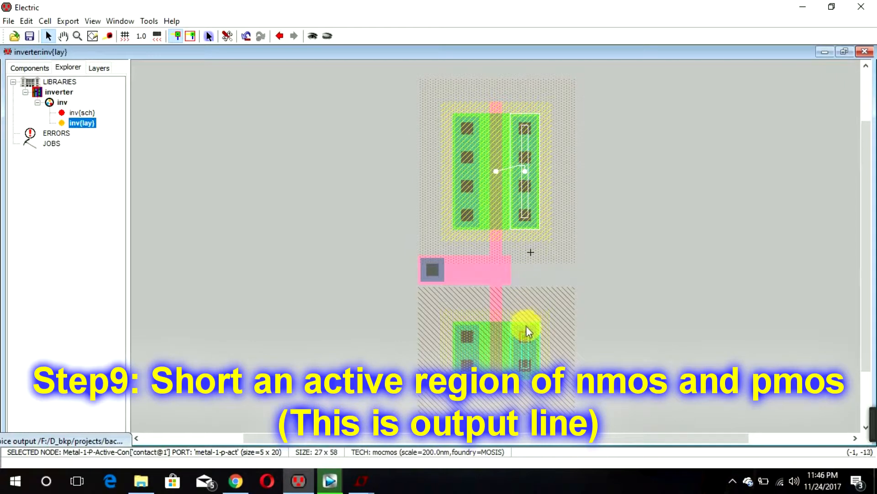
right_click(525, 333)
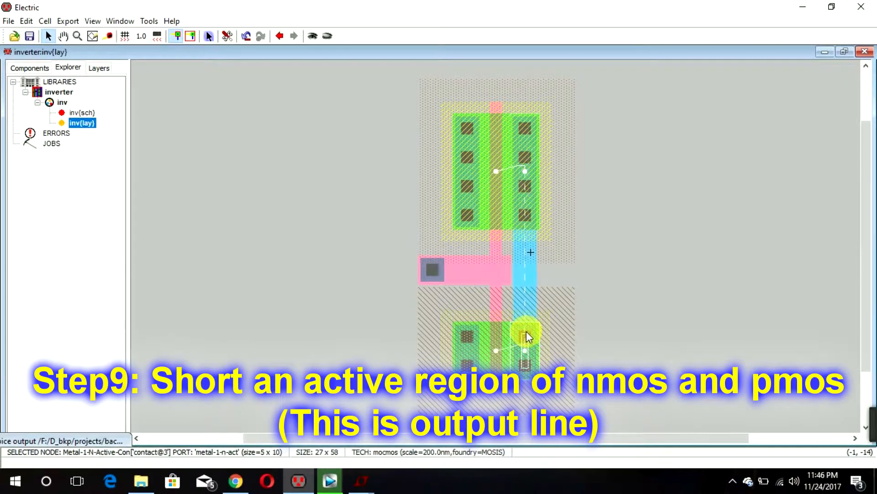
click(596, 303)
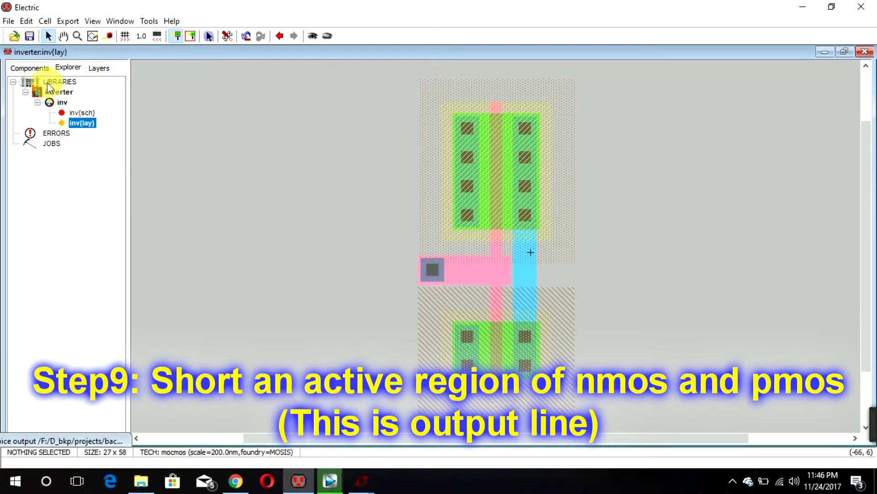
click(37, 70)
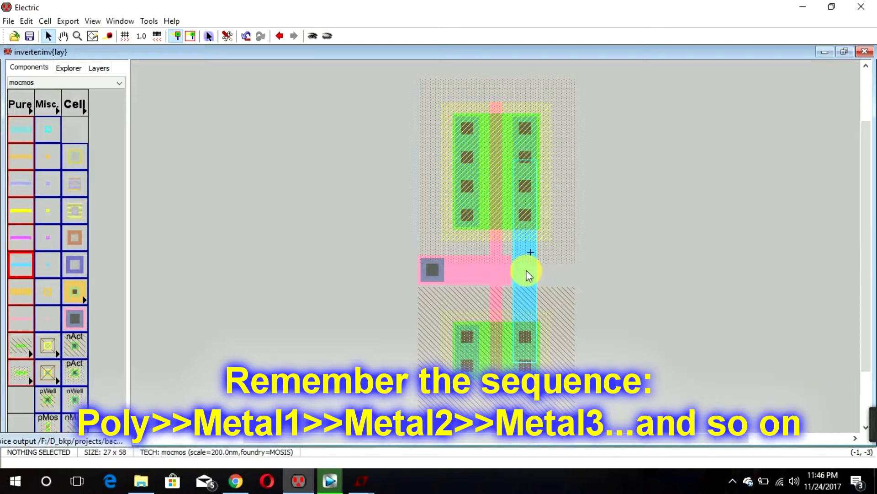
Step: Place a Metal-1-Metal-2-Con contact right of the vertical metal output line between the transistors and wire it to that line
click(442, 268)
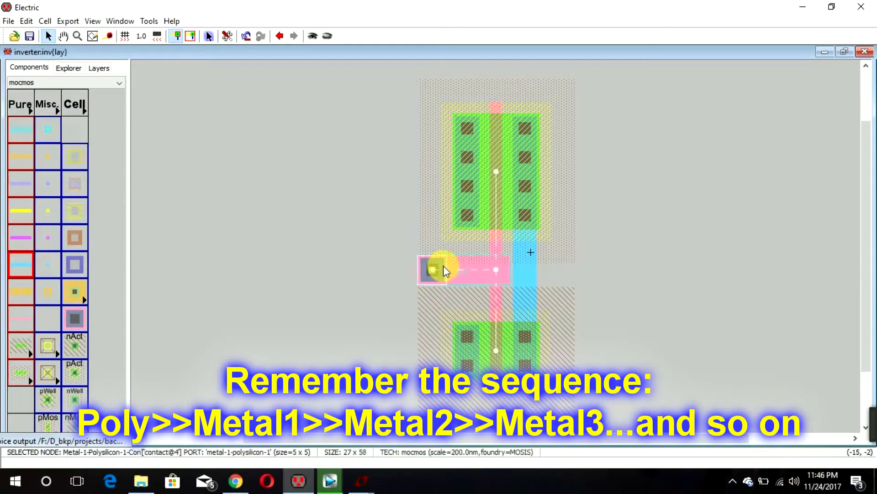
click(589, 276)
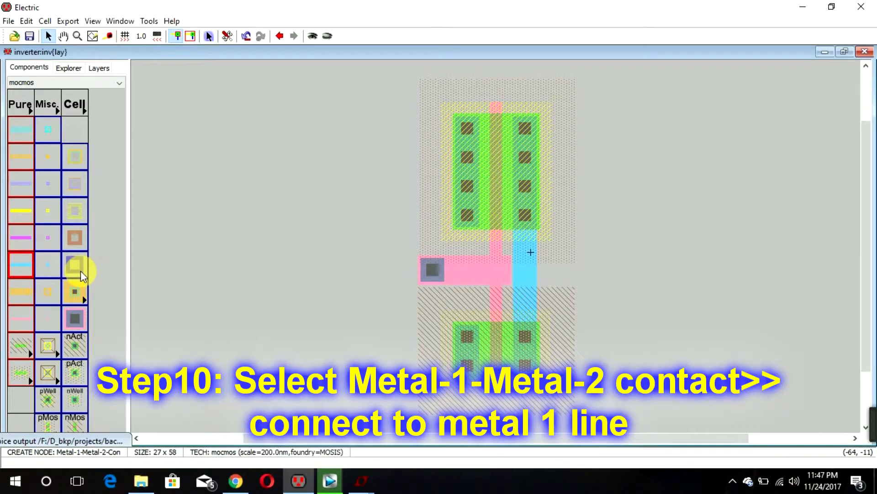
click(81, 271)
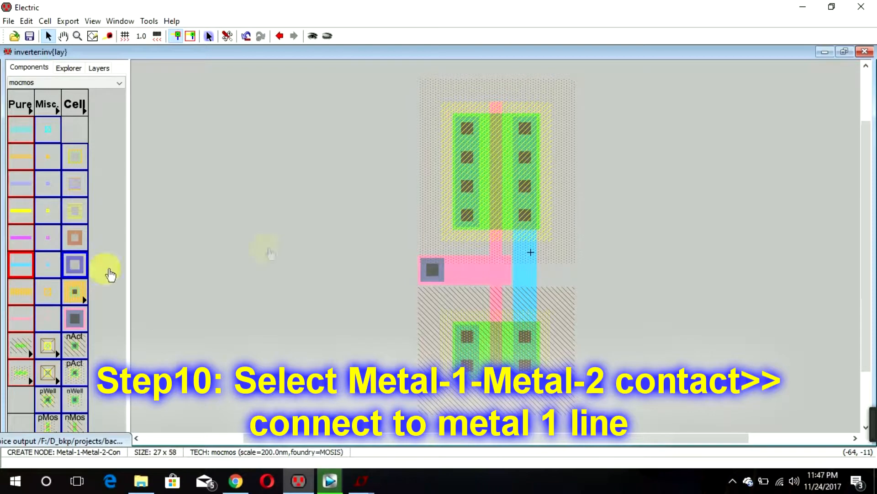
click(571, 277)
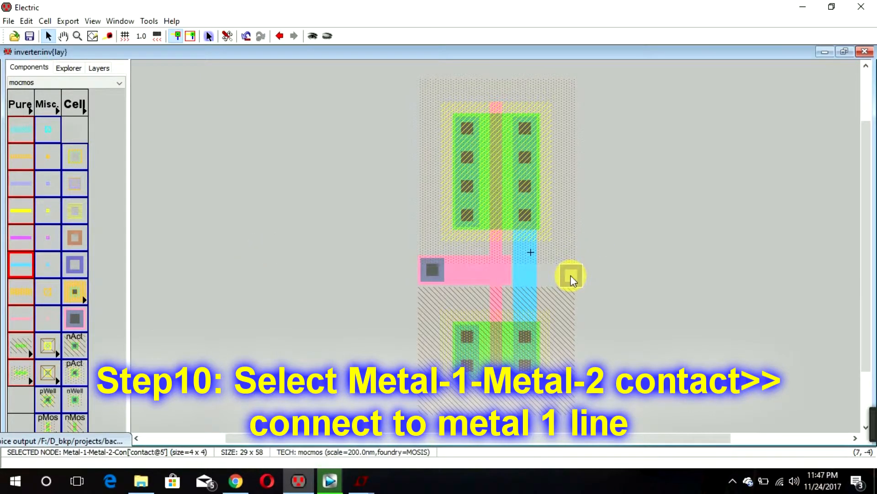
right_click(531, 272)
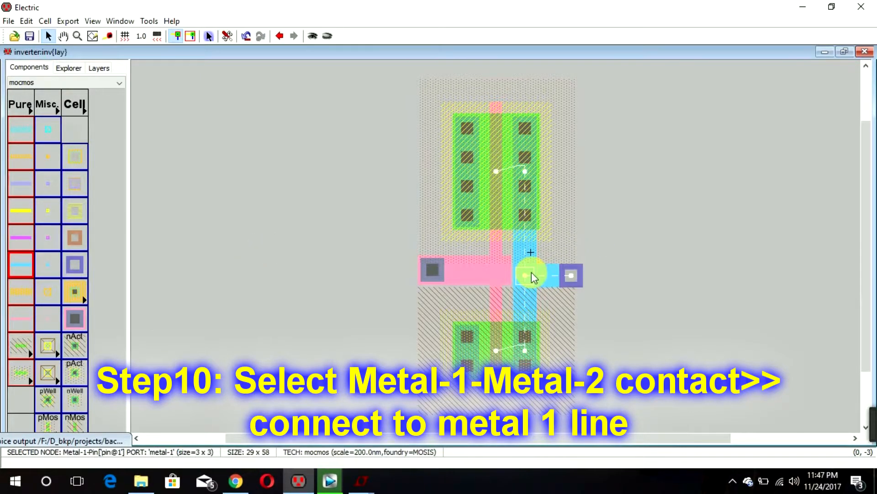
click(711, 307)
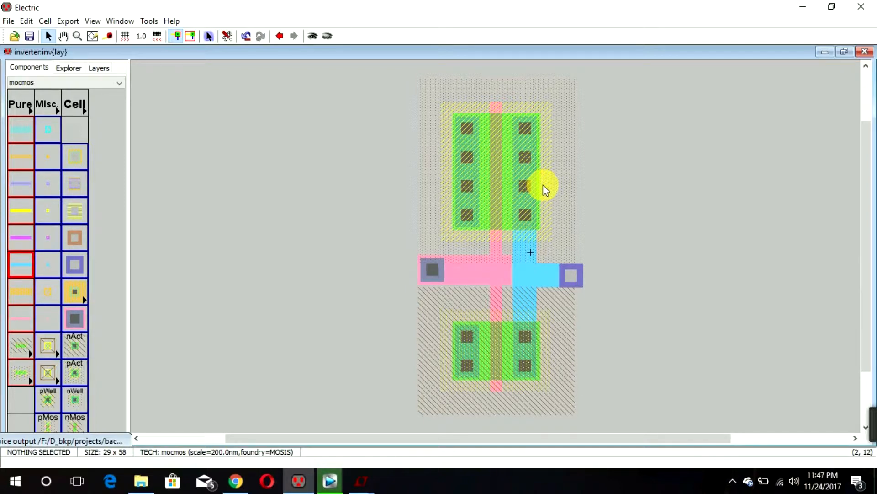
Step: Place a Metal-1-N-Well-Con contact above the P-transistor and set its X size to 20
click(76, 398)
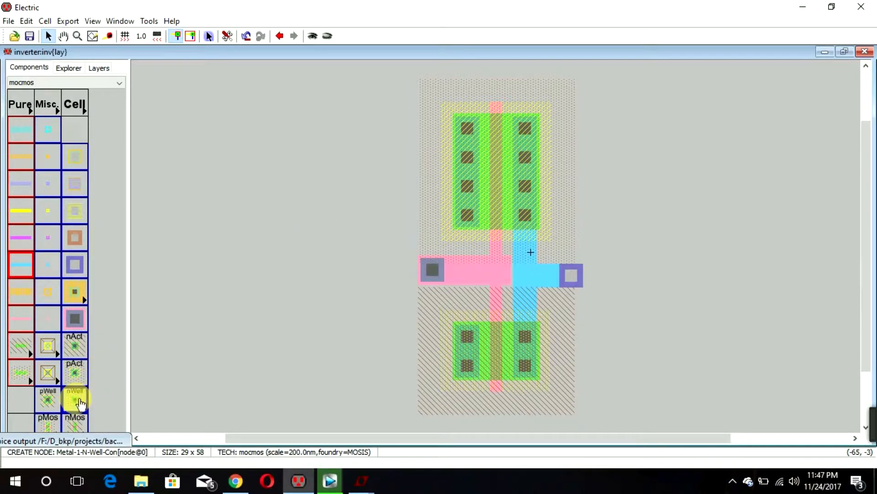
click(466, 72)
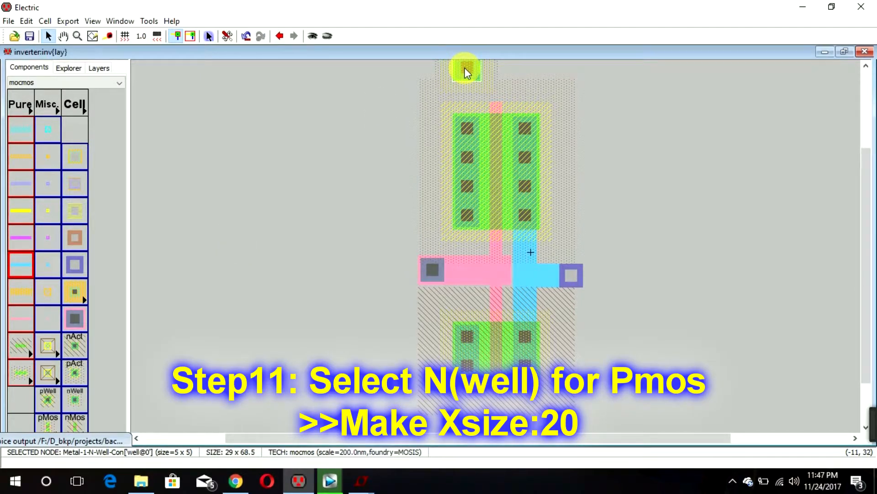
double_click(466, 73)
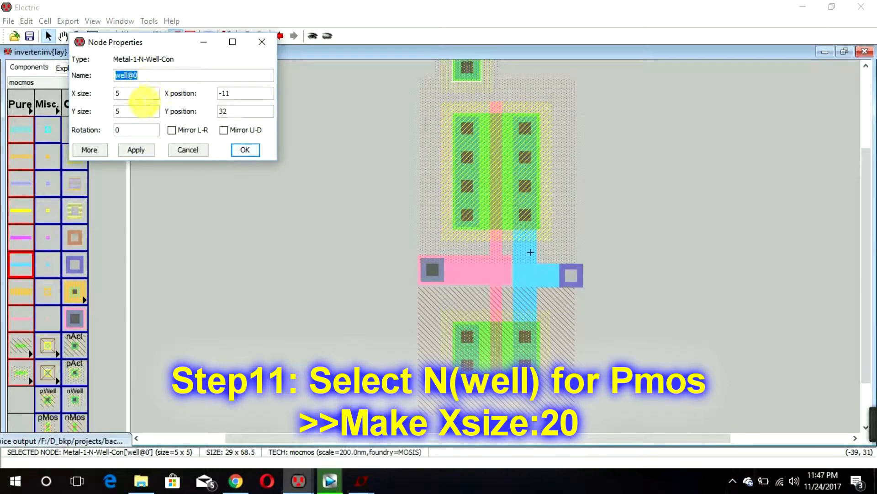
double_click(134, 97)
text(20)
key(Return)
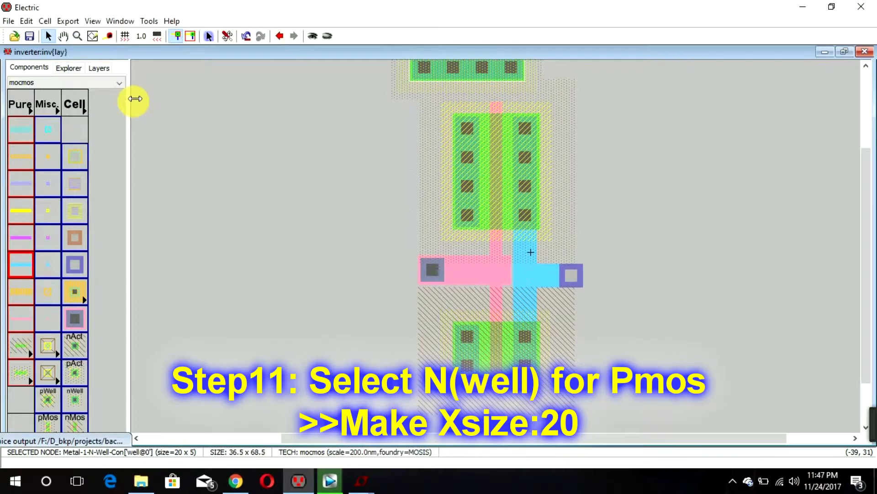
Step: Centre the N-well contact above the P-transistor and wire it to the left P-active contact with Metal-1
drag(470, 75, 495, 67)
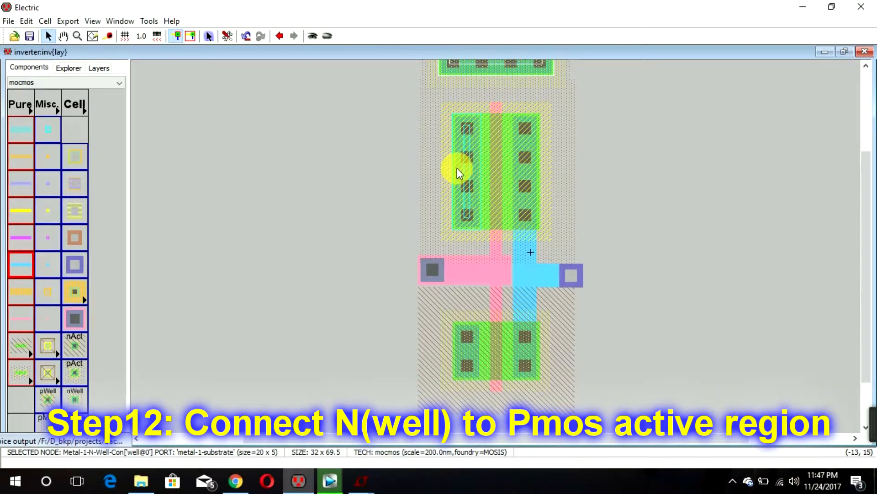
right_click(468, 122)
click(629, 130)
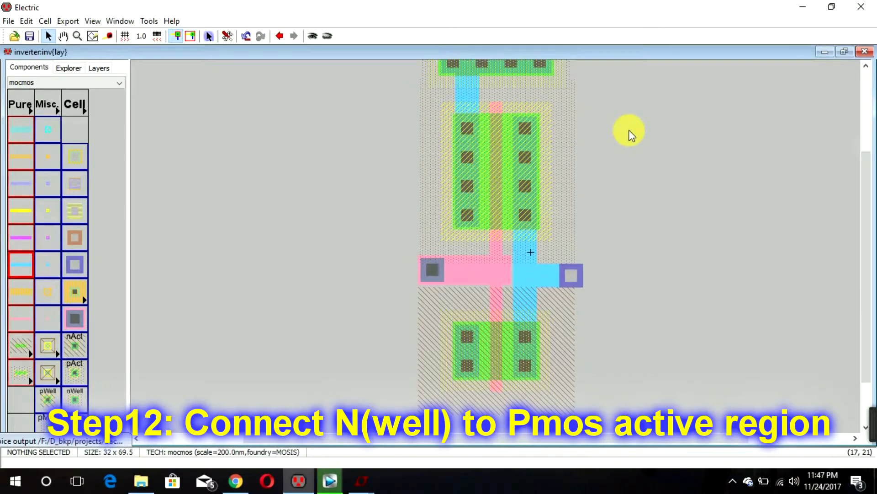
Step: Consult the inv{sch} schematic and, back in inv{lay}, place a Metal-1-P-Well-Con contact below the N-transistor, aligned with its left N-active contact
click(69, 68)
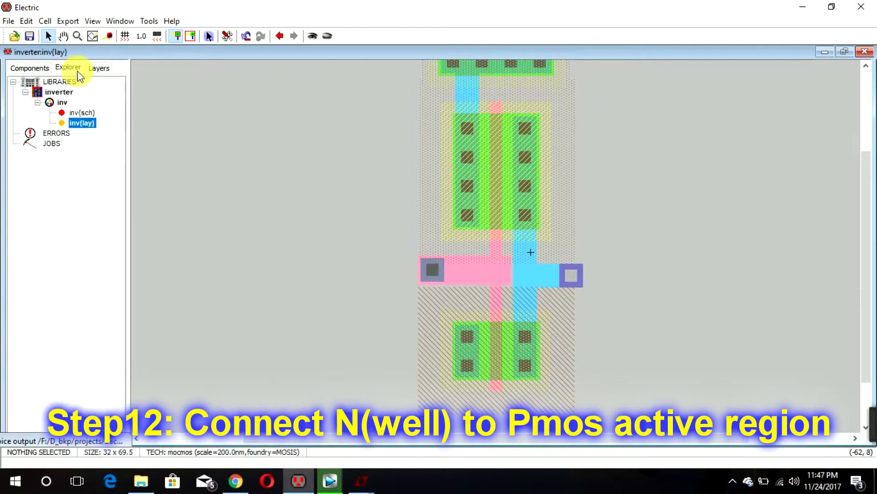
double_click(85, 113)
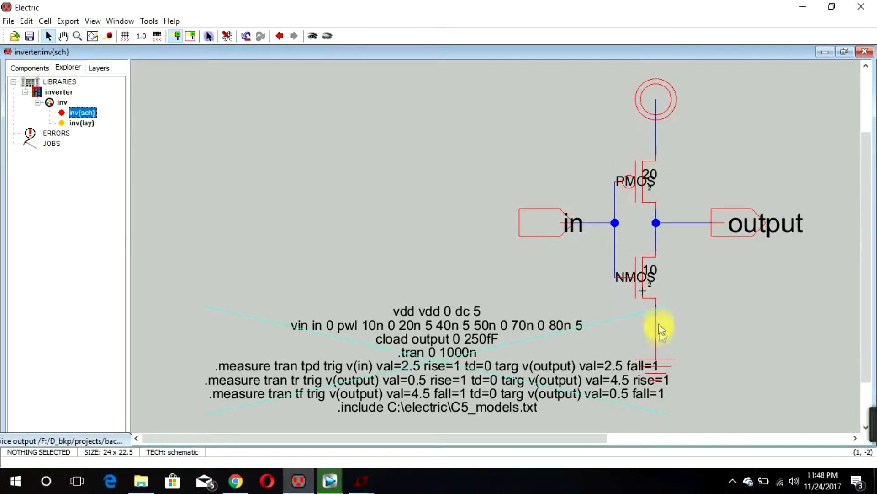
double_click(83, 124)
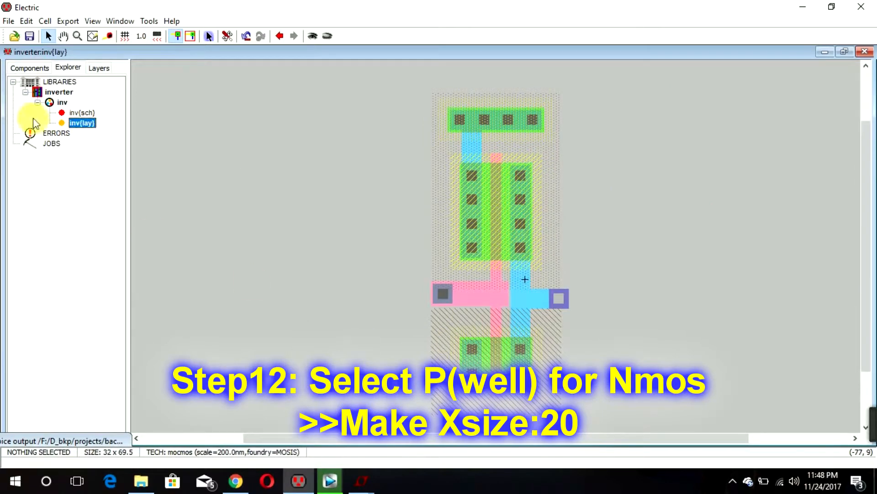
click(20, 68)
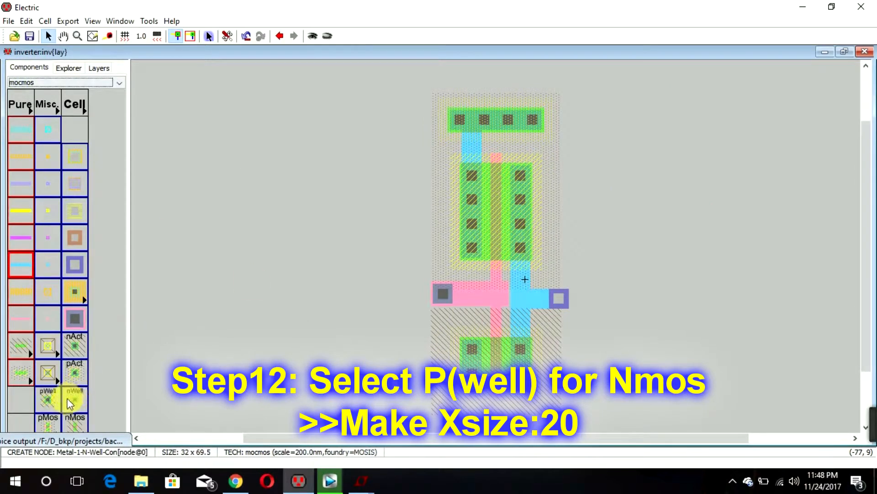
click(48, 405)
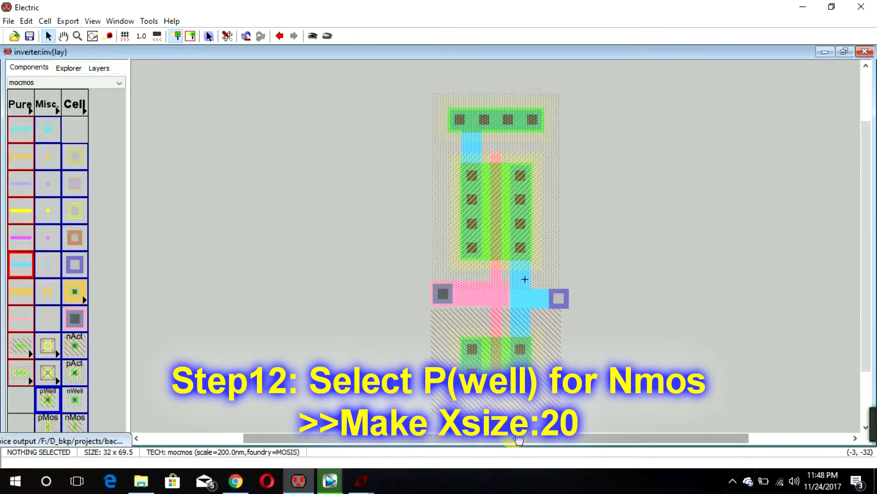
click(525, 279)
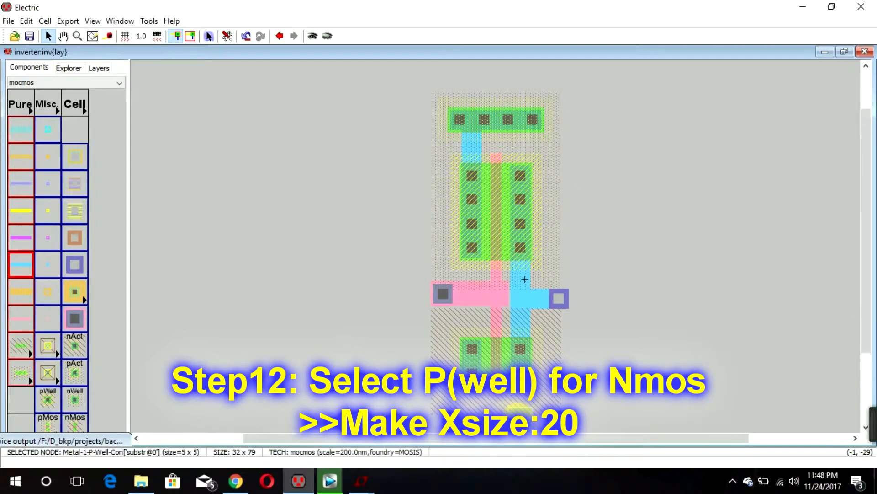
drag(521, 416, 472, 416)
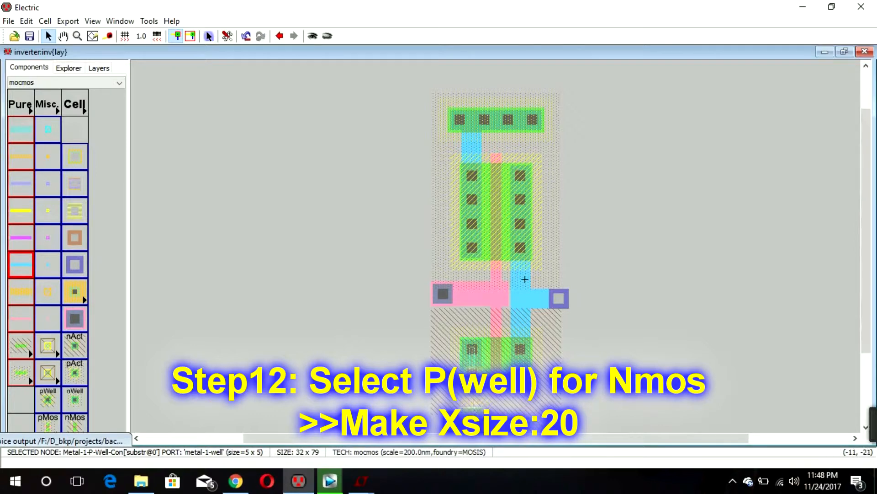
Step: Wire the P-well contact to the left N-active contact and shift the P-well contact slightly down to Y position -30
click(472, 361)
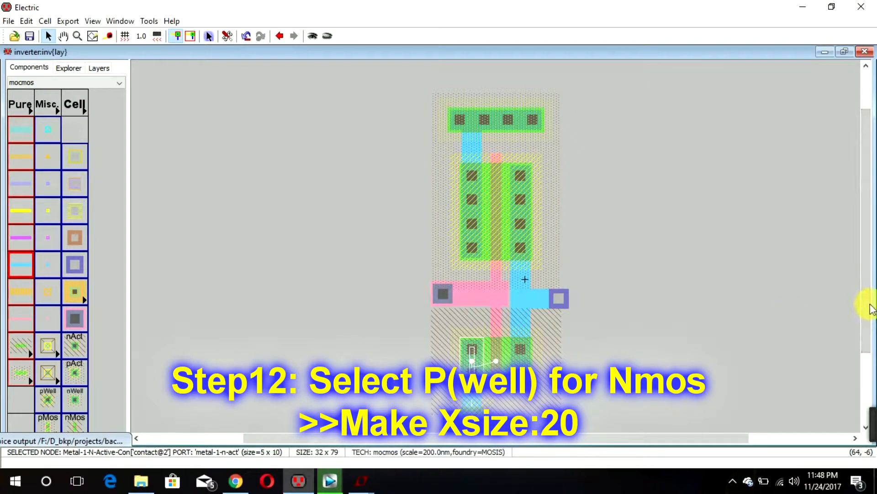
scroll(868, 309, down, 2)
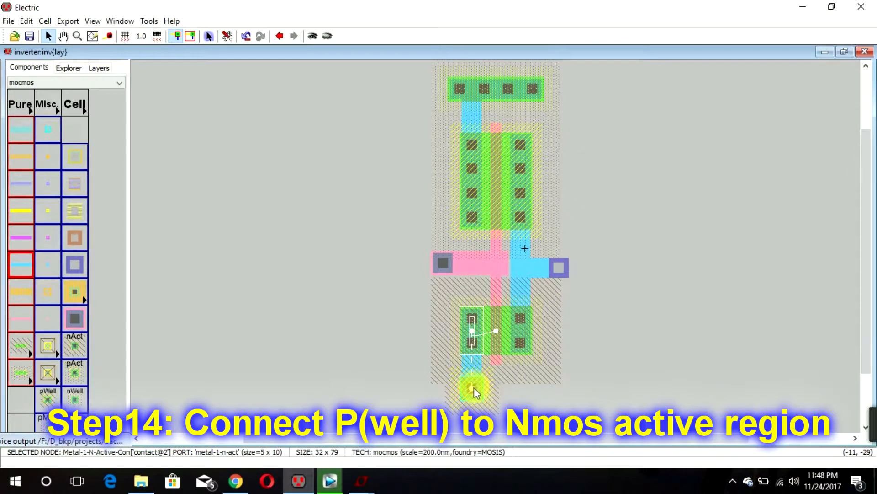
drag(475, 391, 475, 397)
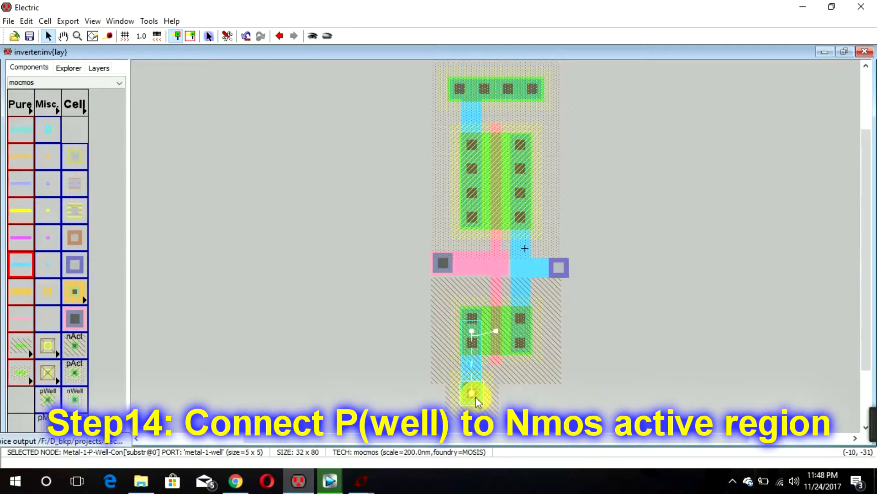
Step: Set the P-well contact's X size to 20 and move it right to centre it beneath the N-transistor
double_click(475, 398)
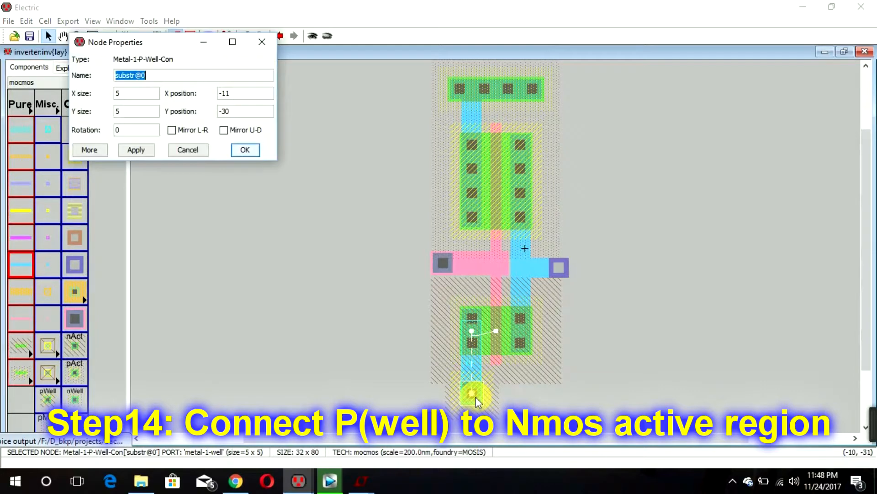
click(143, 93)
double_click(143, 93)
text(20)
key(Return)
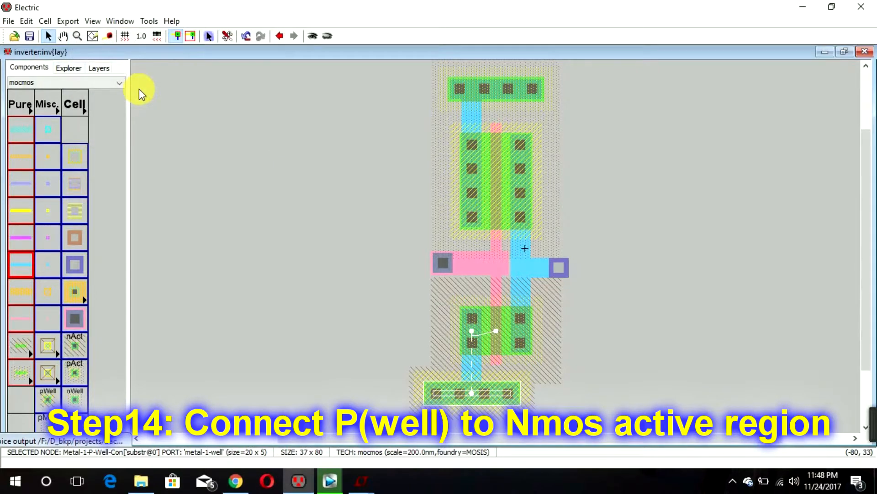
drag(498, 385, 518, 386)
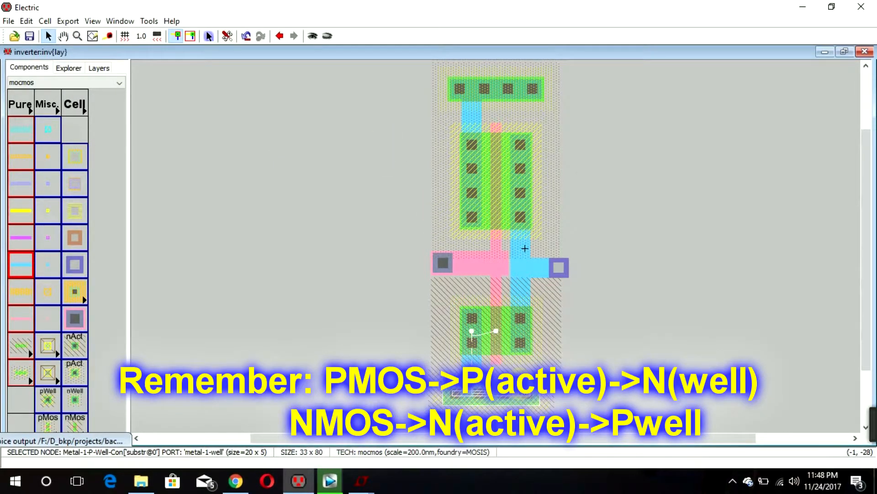
click(712, 303)
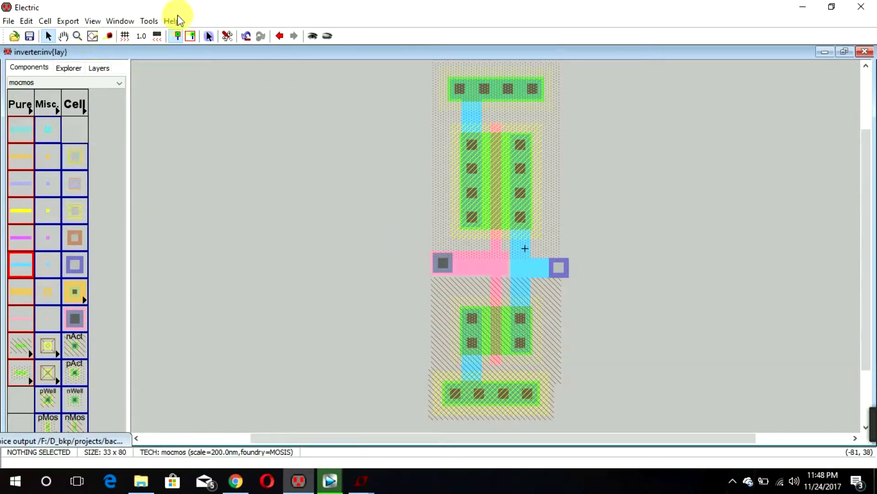
Step: Add a SPICE model to the P-transistor and change the model text to PMOS
click(501, 202)
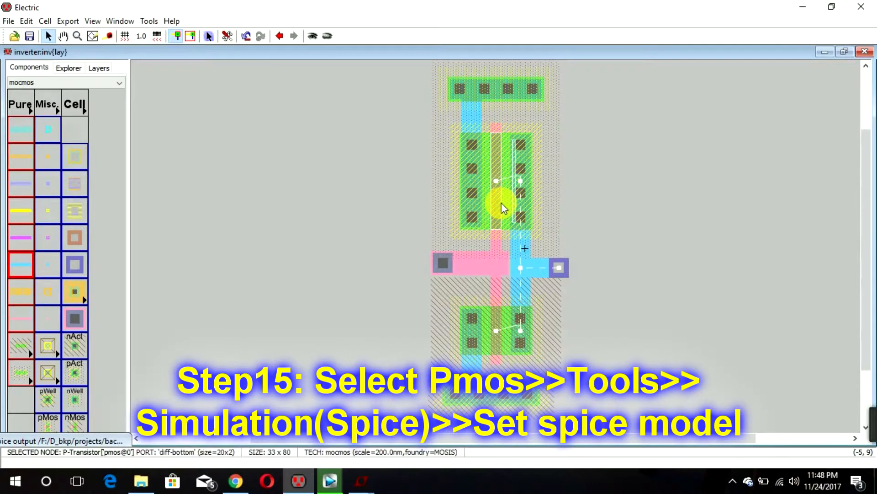
click(149, 21)
mouse_move(182, 64)
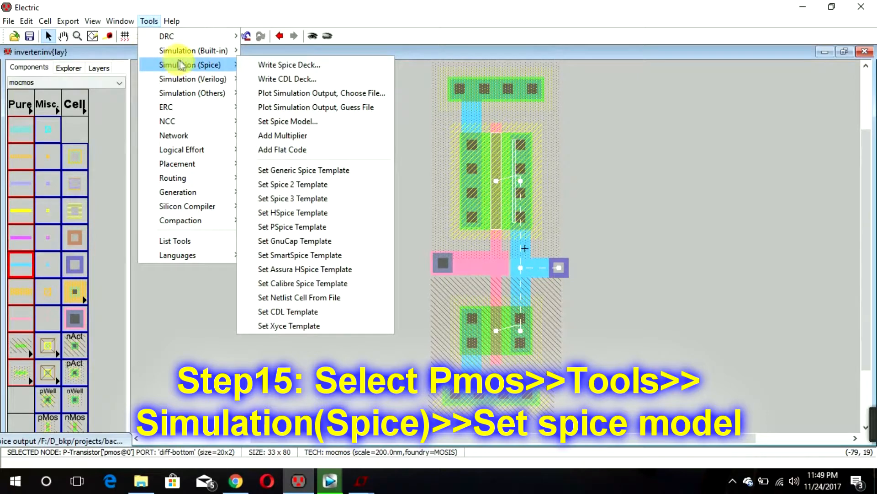
click(301, 121)
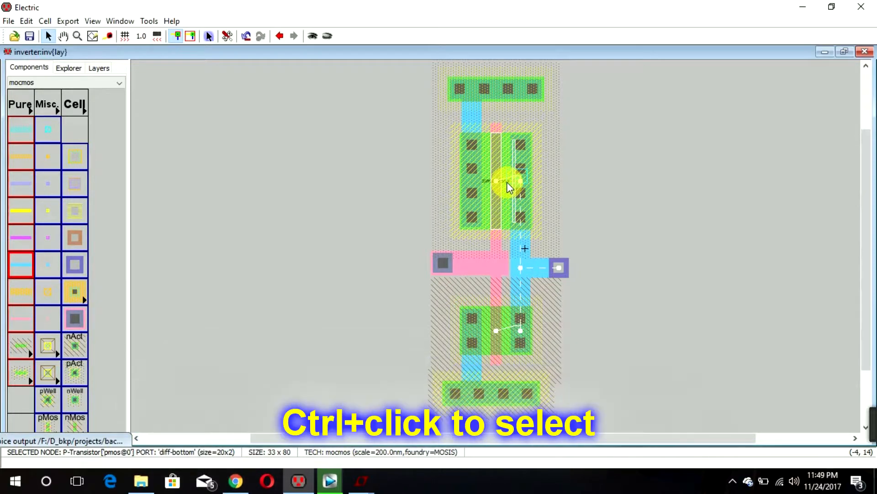
ctrl+click(507, 183)
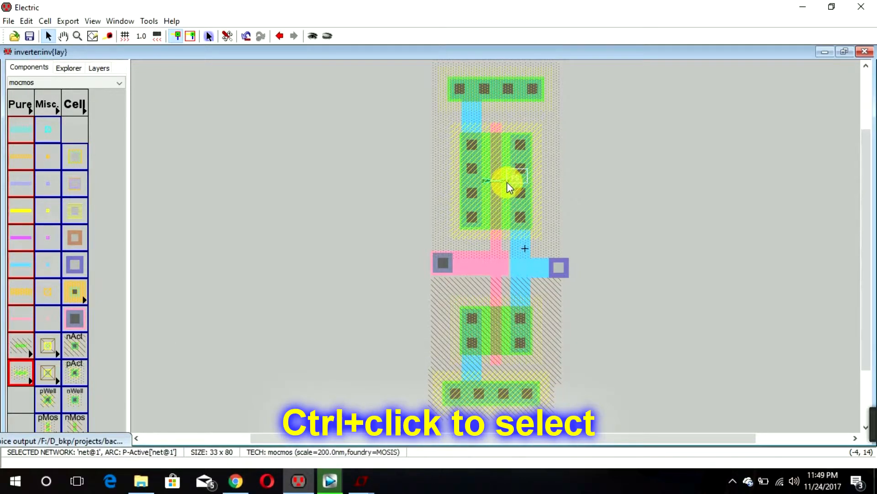
ctrl+click(507, 183)
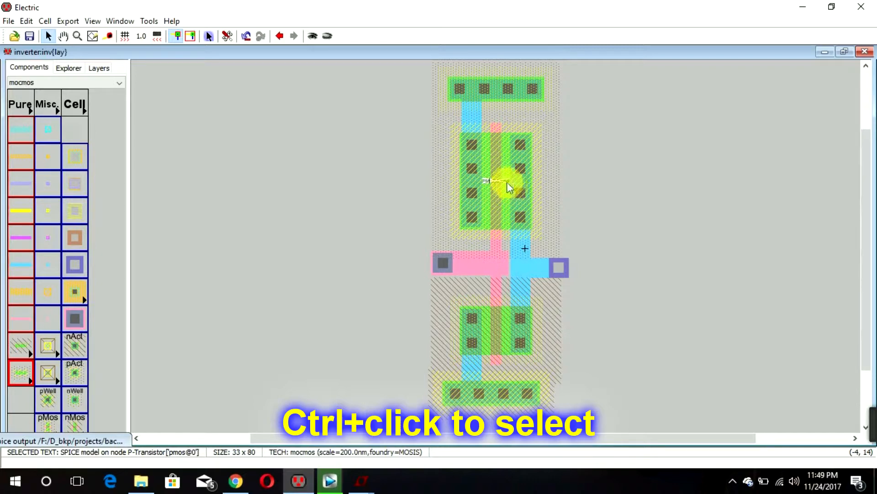
ctrl+click(509, 185)
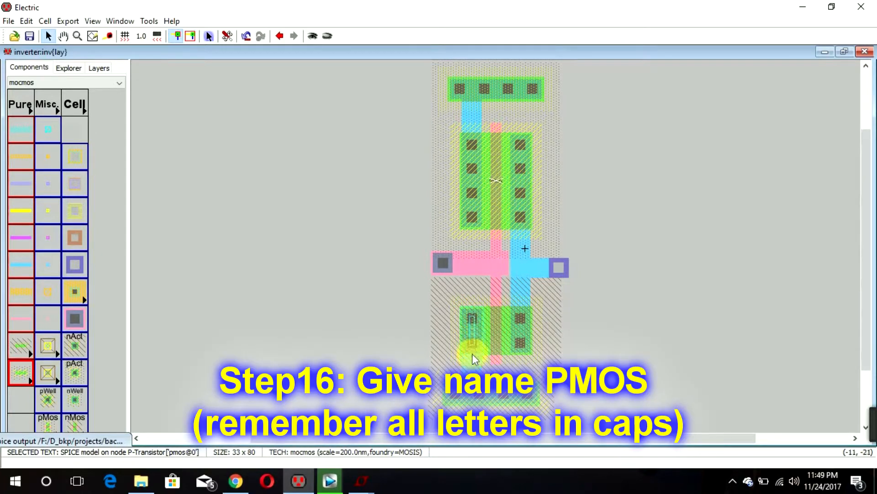
Step: Add a SPICE model to the N-transistor and change the model text to NMOS
click(490, 340)
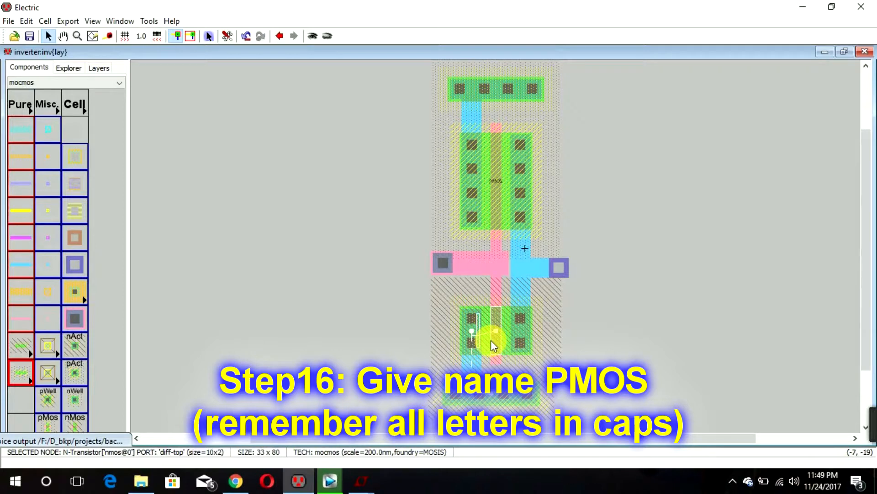
click(149, 21)
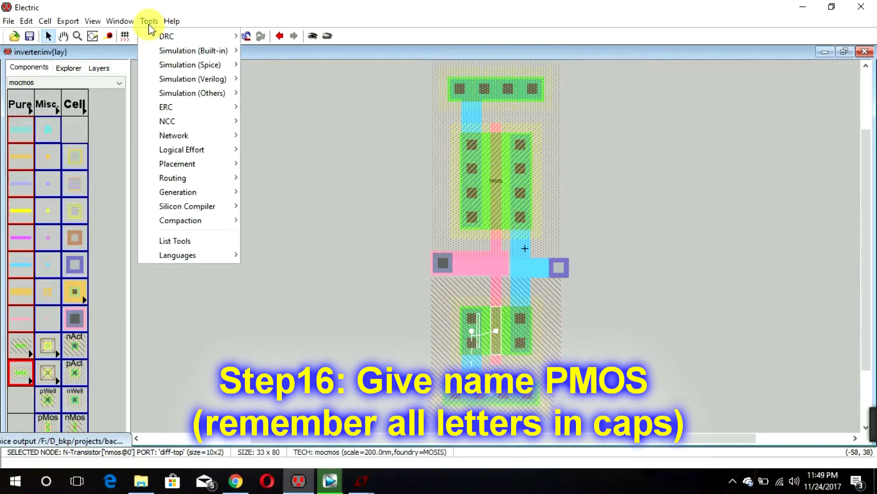
mouse_move(185, 54)
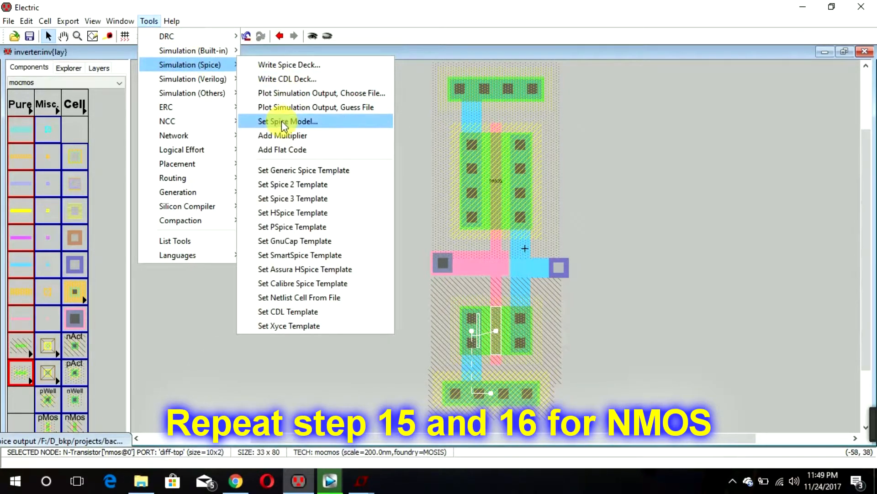
click(283, 122)
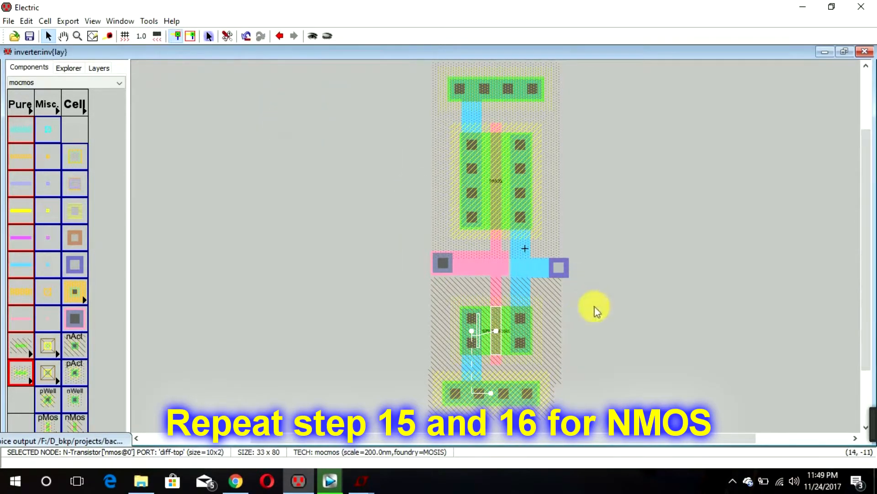
click(507, 337)
click(506, 337)
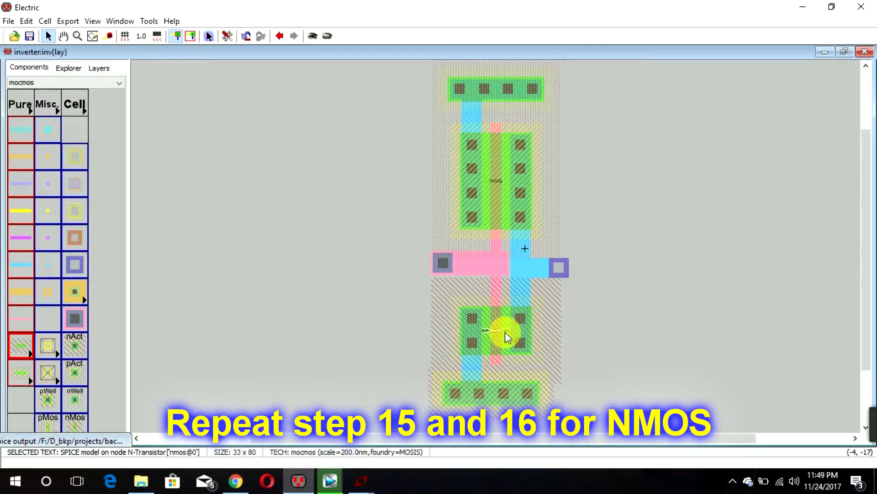
text(NMOS)
click(593, 332)
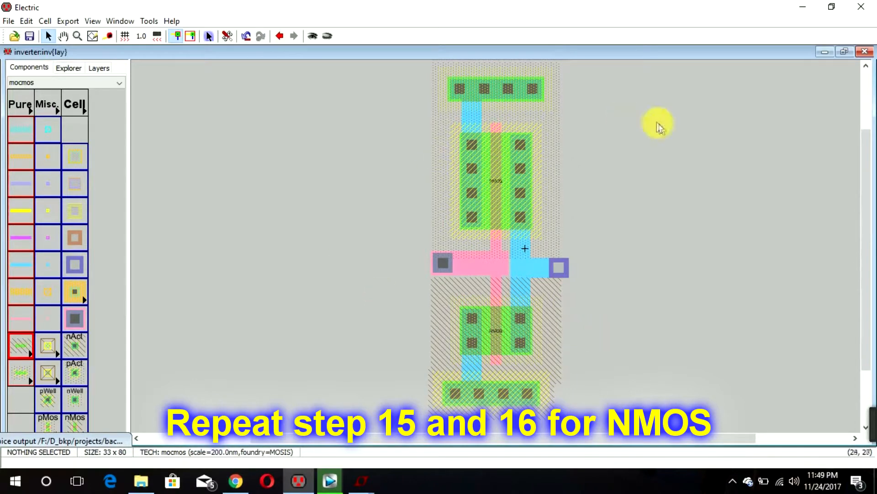
Step: Create an export named in with input characteristics on the Metal-1-Polysilicon-1 contact
click(445, 268)
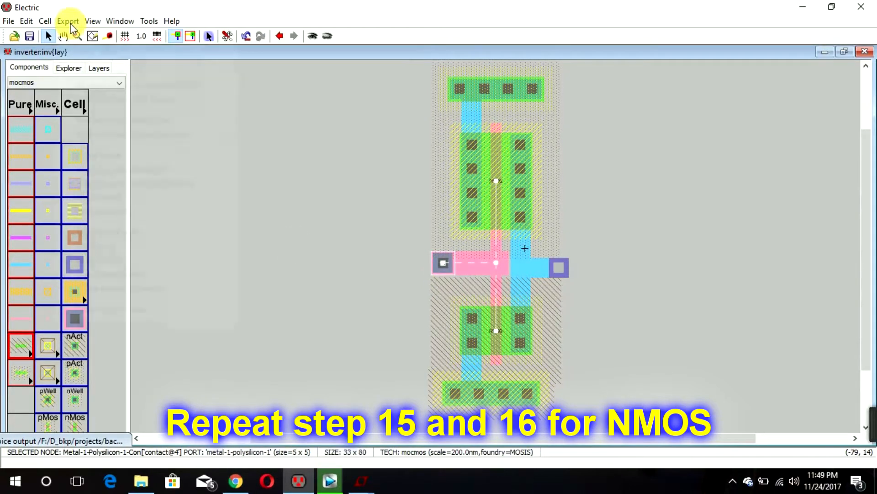
click(108, 31)
text(in)
click(188, 79)
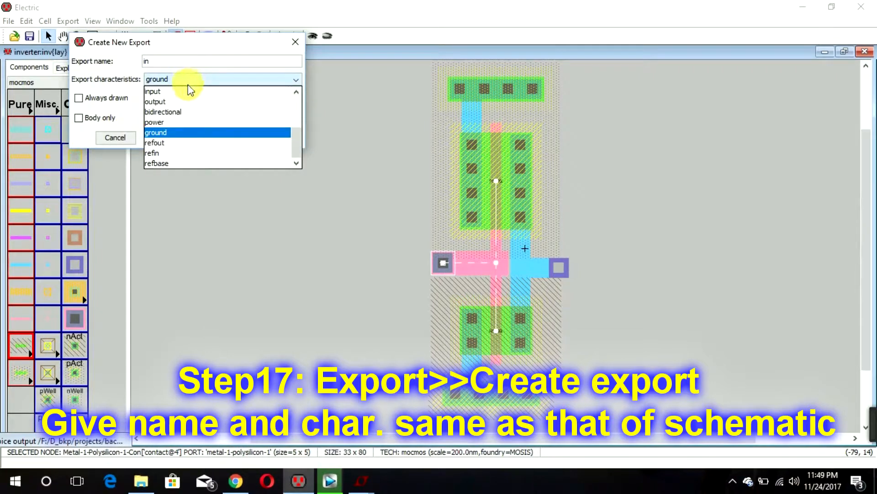
click(186, 90)
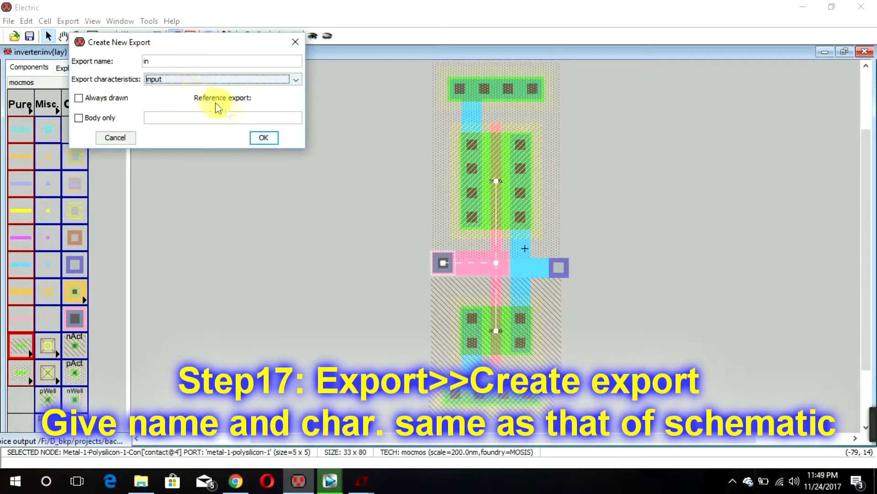
click(256, 137)
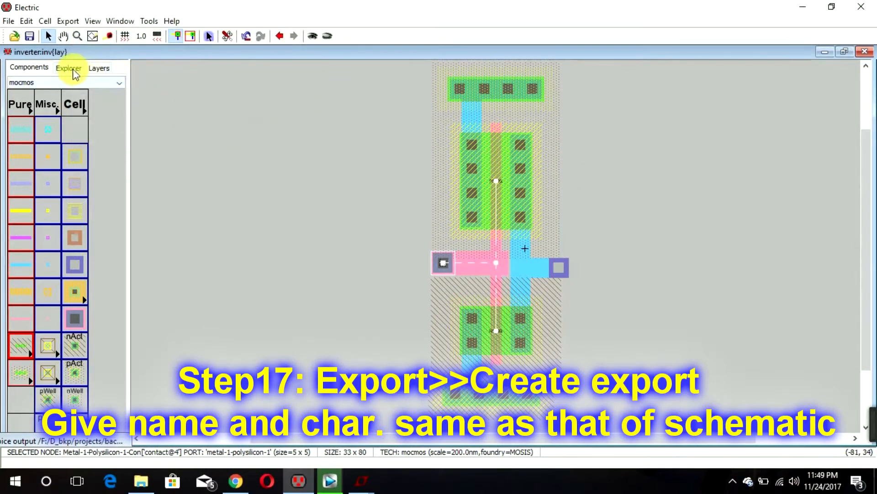
Step: Consult the port names in inv{sch} and, back in inv{lay}, export the Metal-1-Metal-2 contact as output with output characteristics
click(70, 69)
double_click(84, 114)
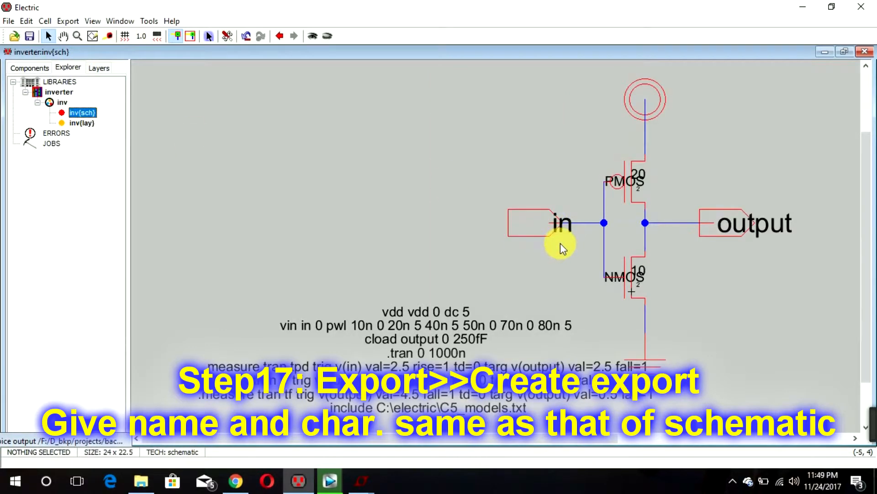
double_click(89, 124)
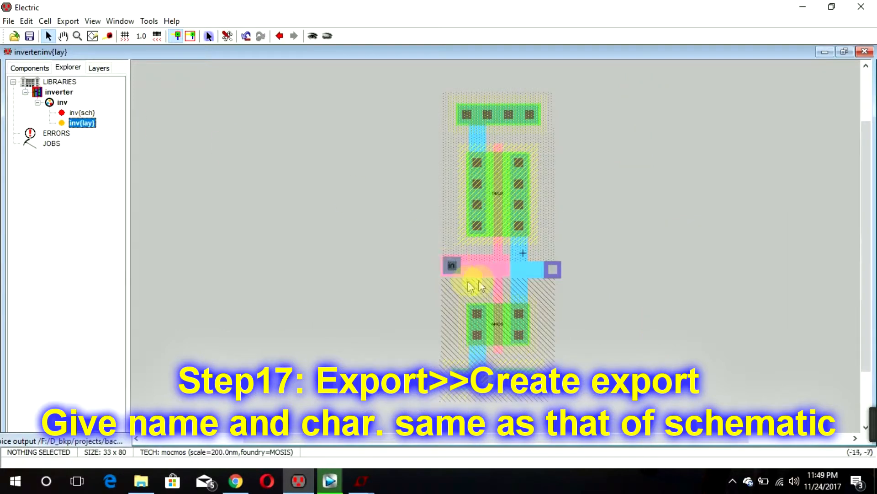
click(554, 265)
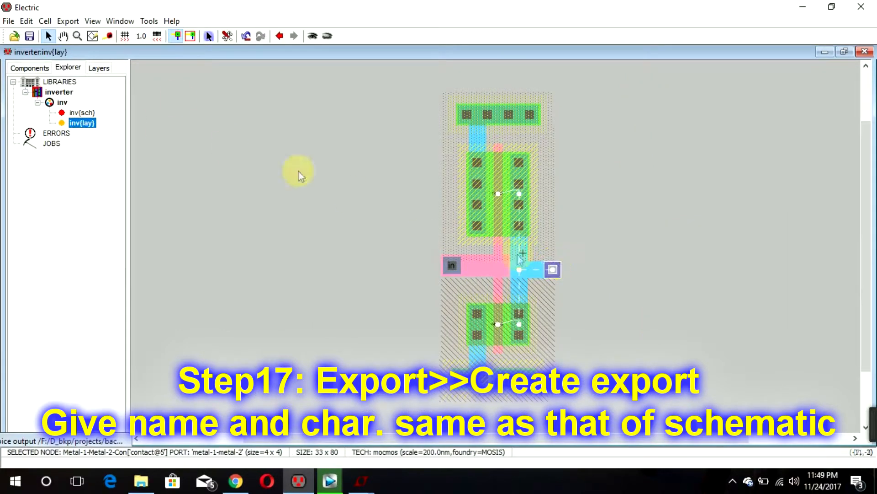
click(67, 20)
click(87, 35)
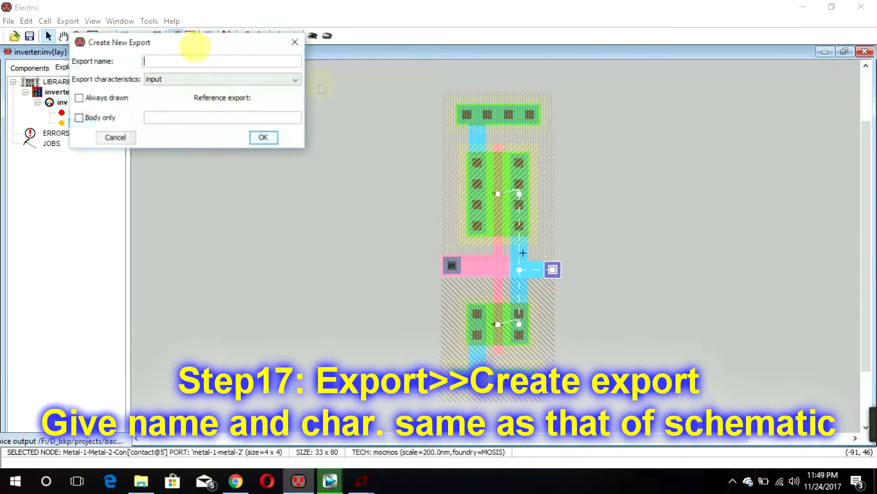
text(output)
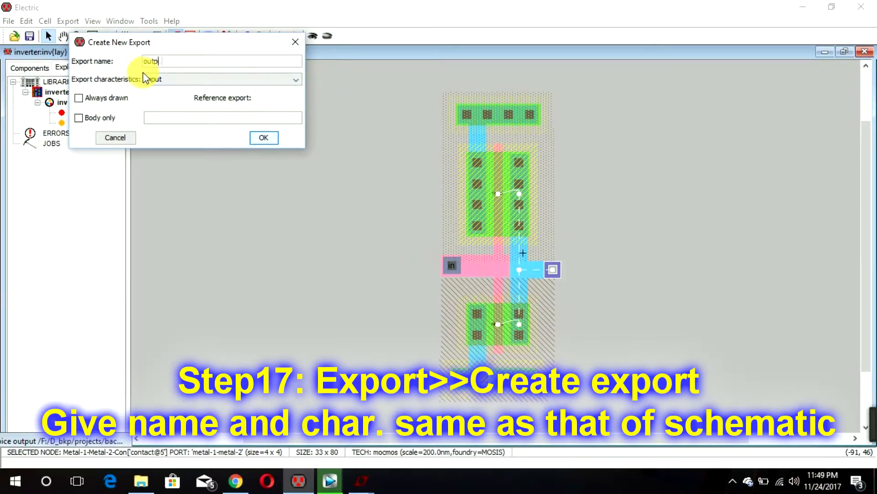
click(156, 82)
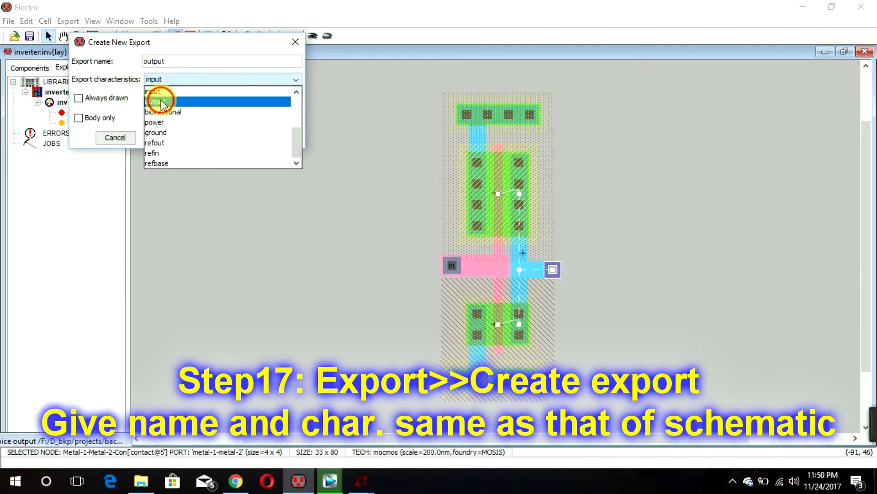
click(161, 99)
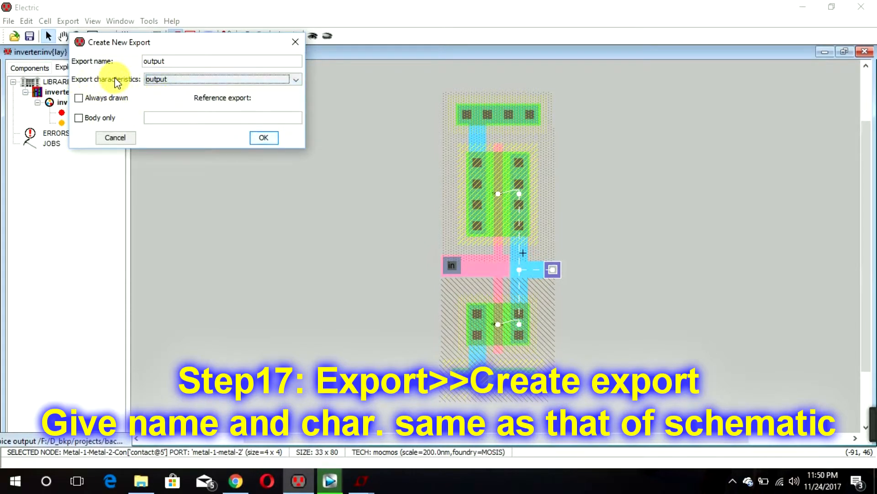
click(261, 136)
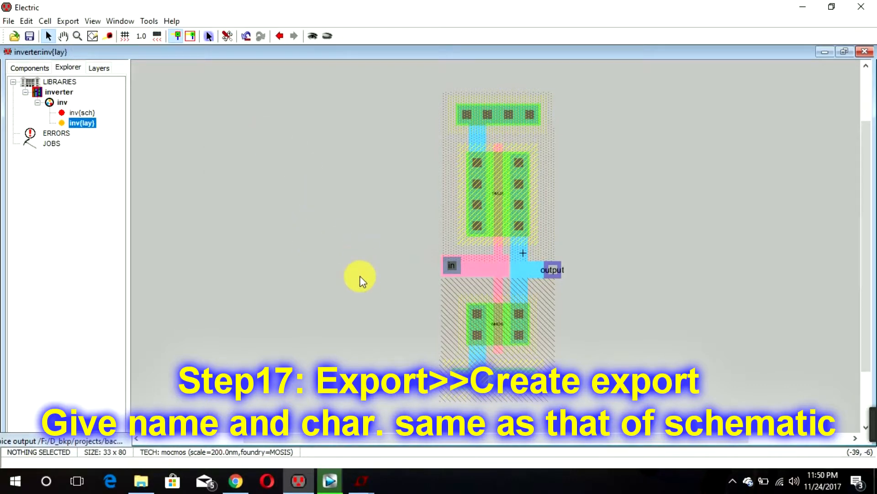
Step: Create an export named vdd with power characteristics on the N-well contact above the P-transistor
click(473, 120)
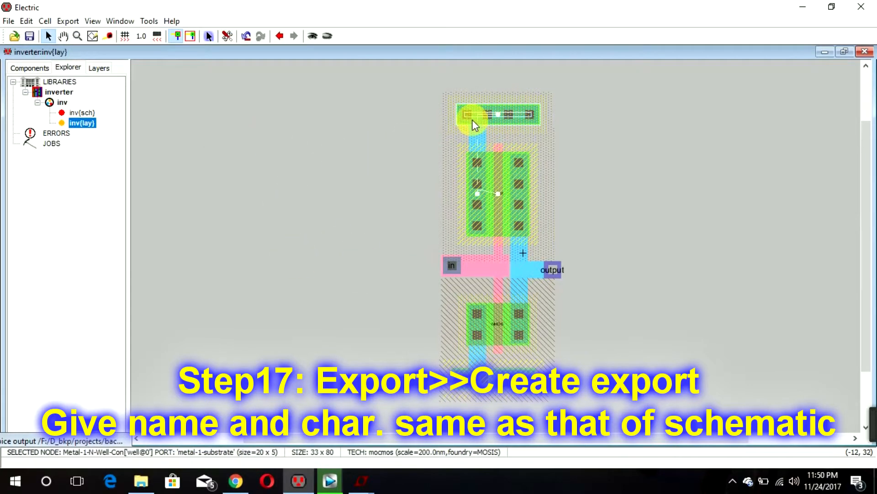
click(29, 68)
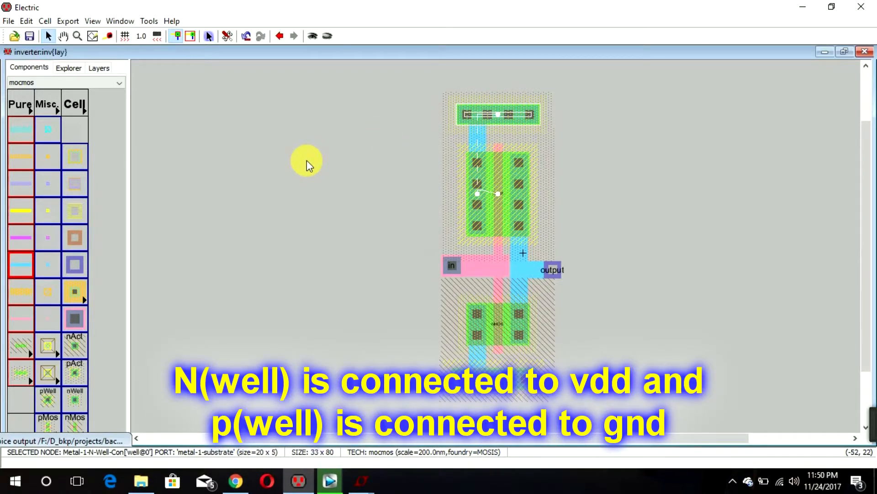
key(ctrl+e)
text(vdd)
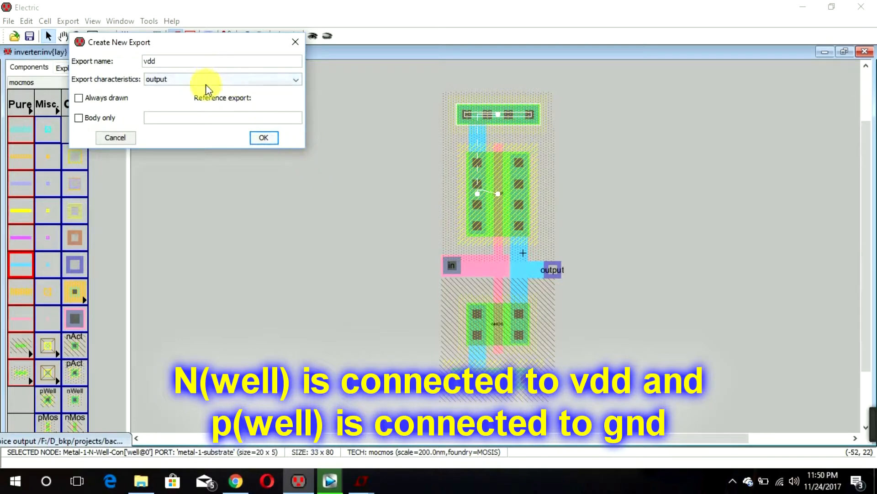
click(205, 84)
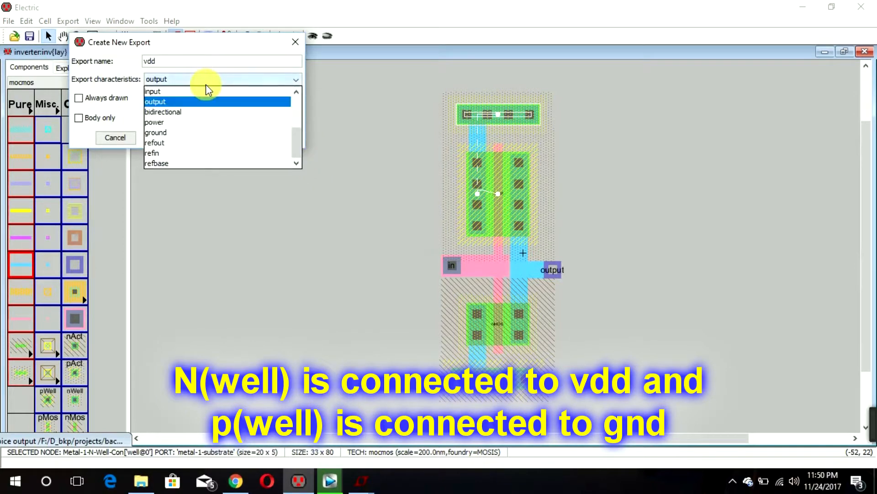
click(177, 123)
click(258, 137)
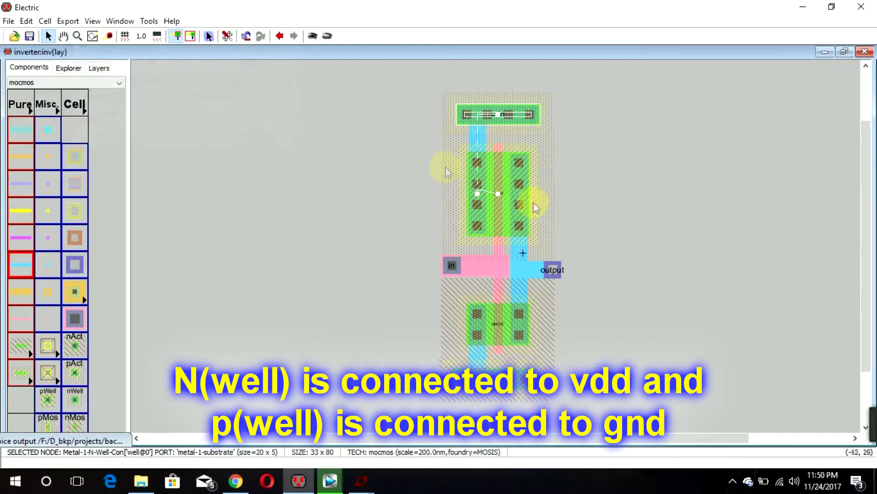
Step: Create an export named gnd with ground characteristics on the P-well contact below the N-transistor
click(479, 362)
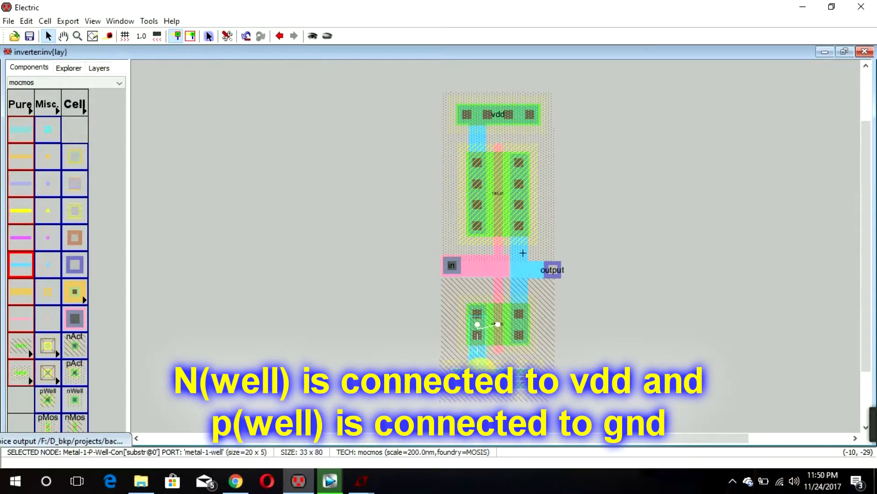
key(ctrl+e)
text(gnd)
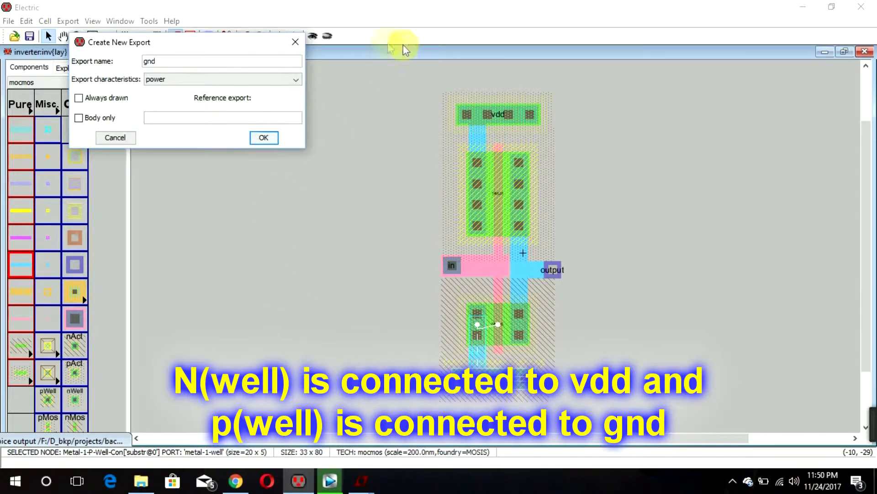
click(243, 79)
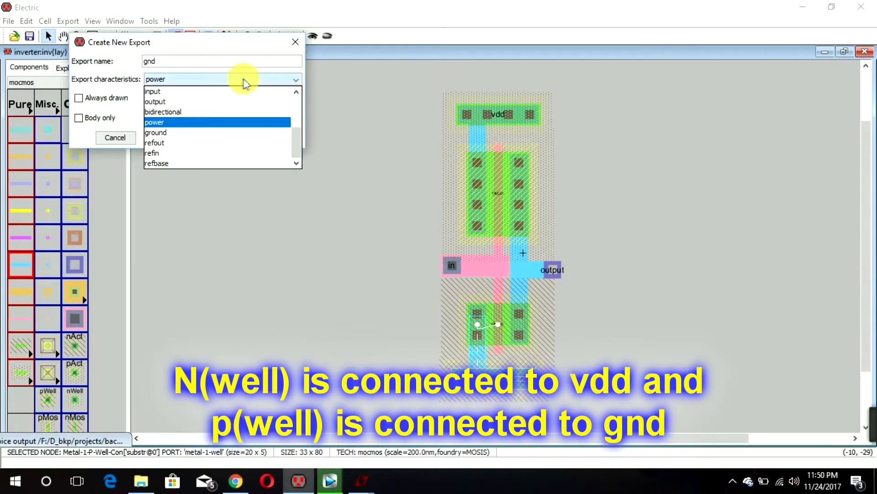
click(172, 132)
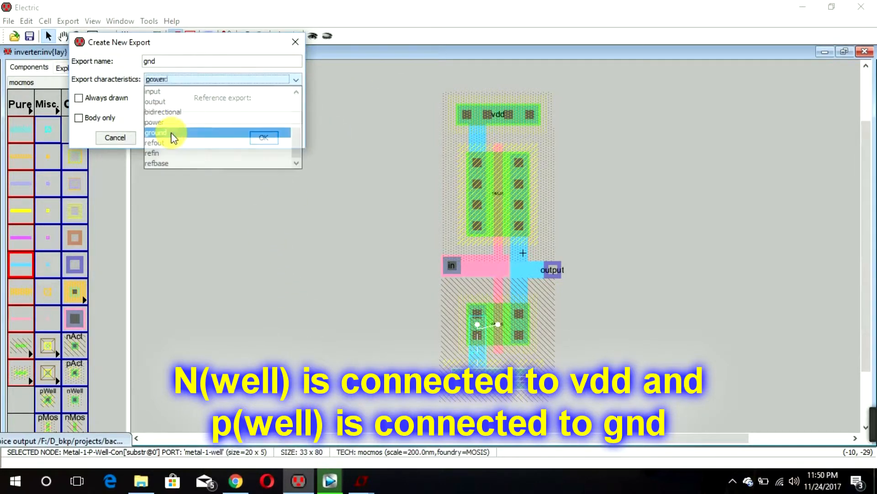
click(257, 136)
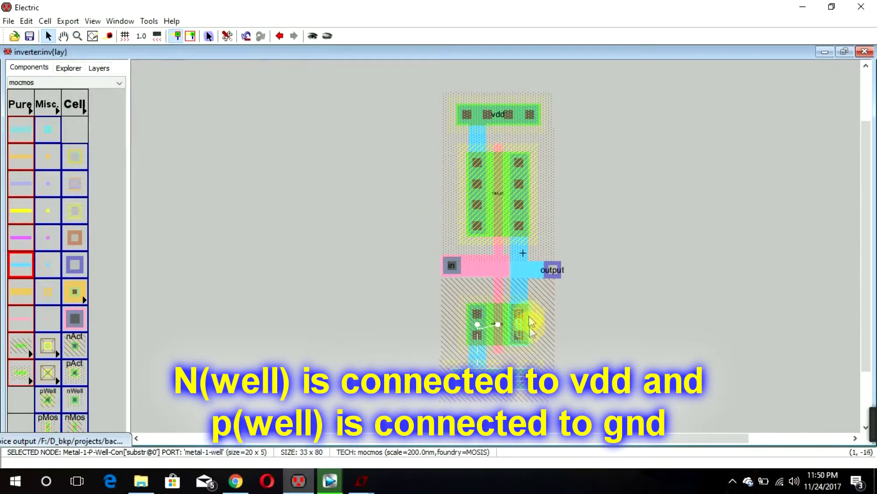
click(581, 353)
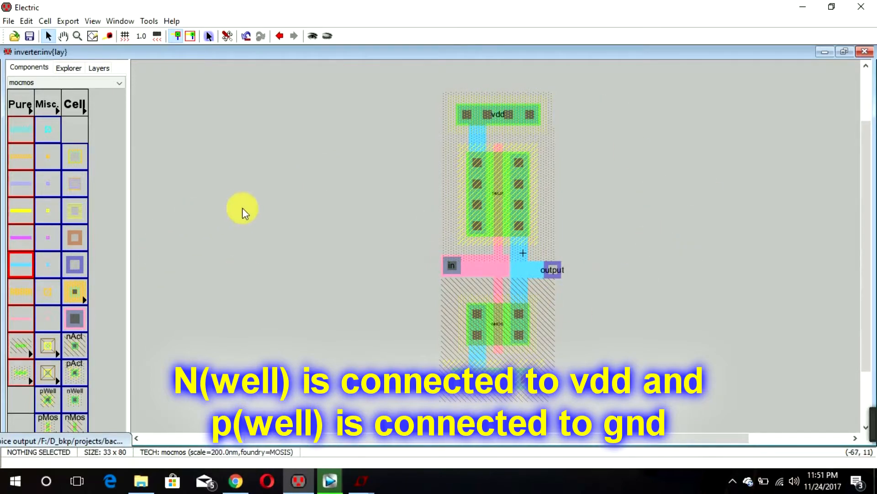
Step: Copy the SPICE code text from inv{sch} and paste it into inv{lay}, in the empty area left of the inverter
click(57, 67)
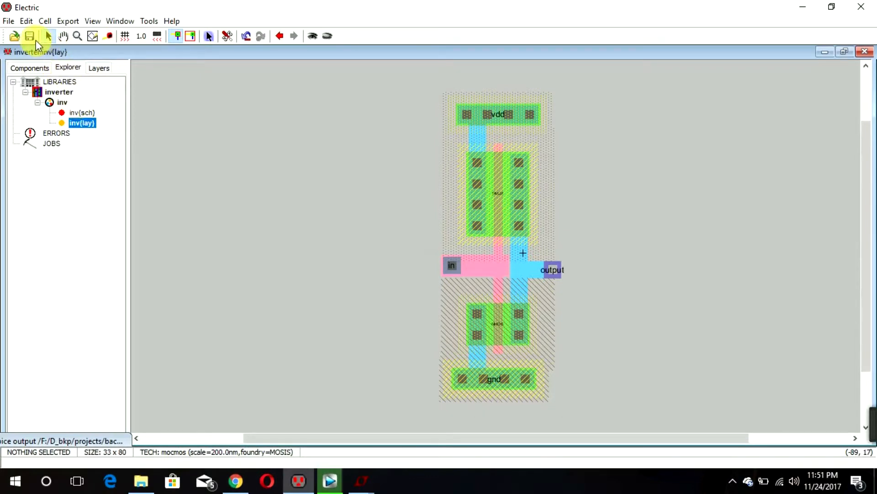
click(88, 113)
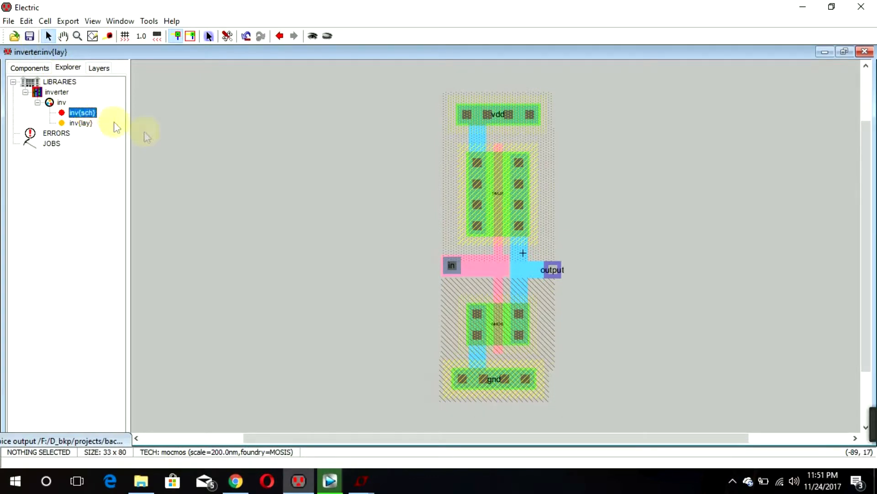
double_click(80, 112)
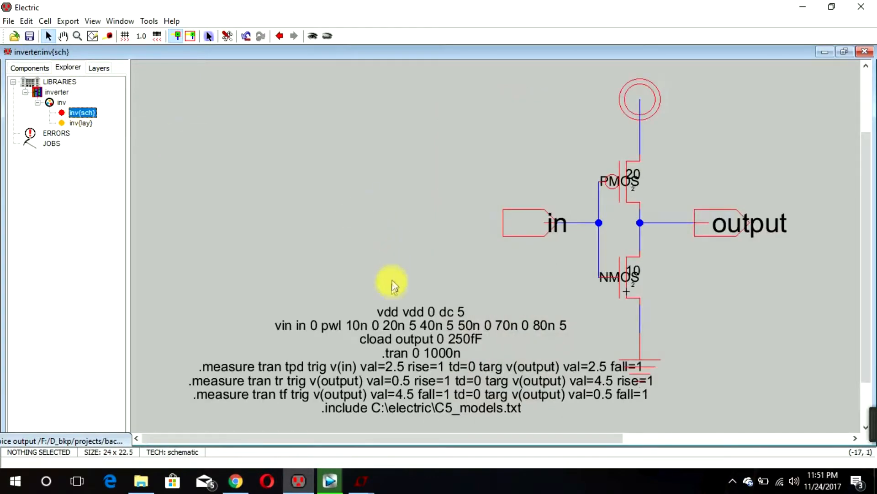
click(403, 341)
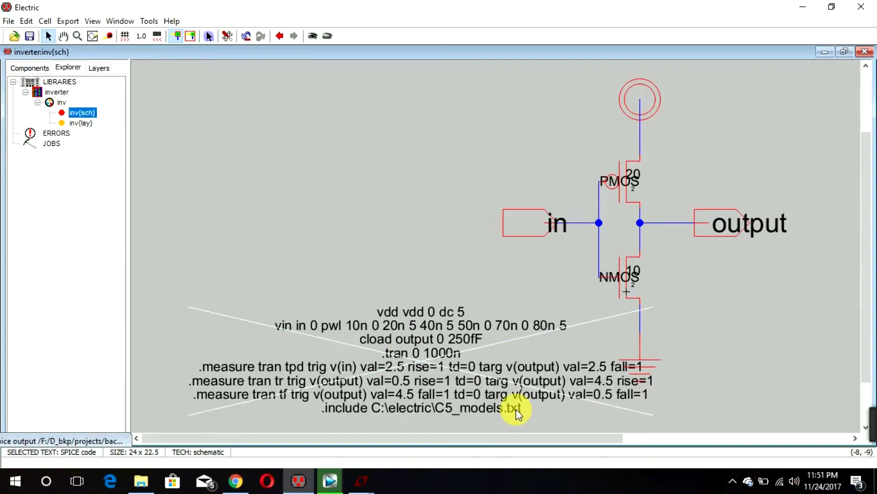
click(79, 123)
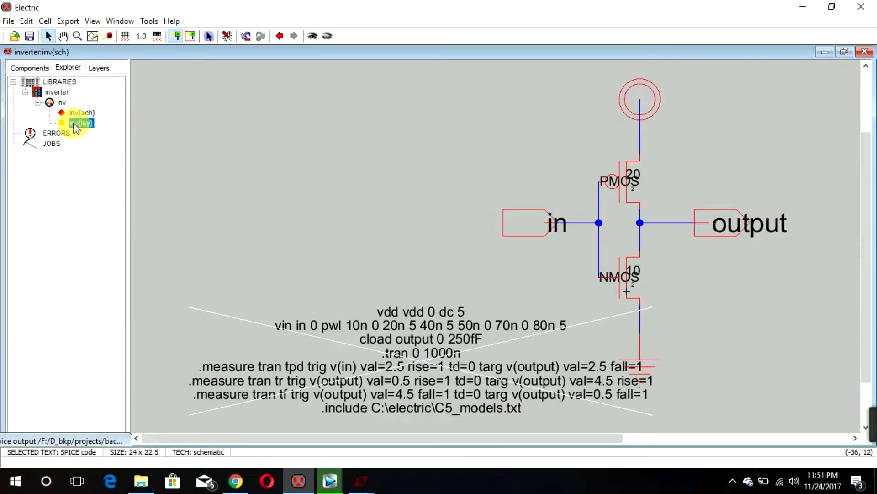
double_click(79, 123)
key(ctrl+v)
click(338, 288)
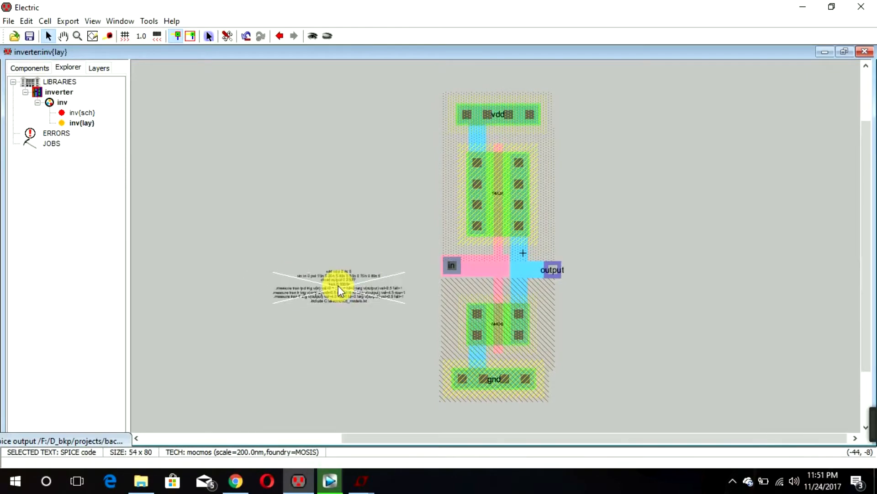
click(283, 191)
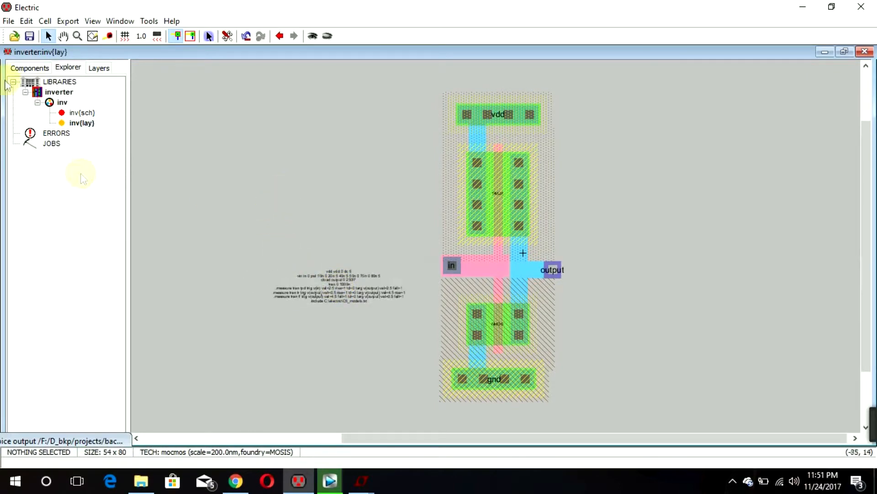
click(145, 21)
mouse_move(205, 68)
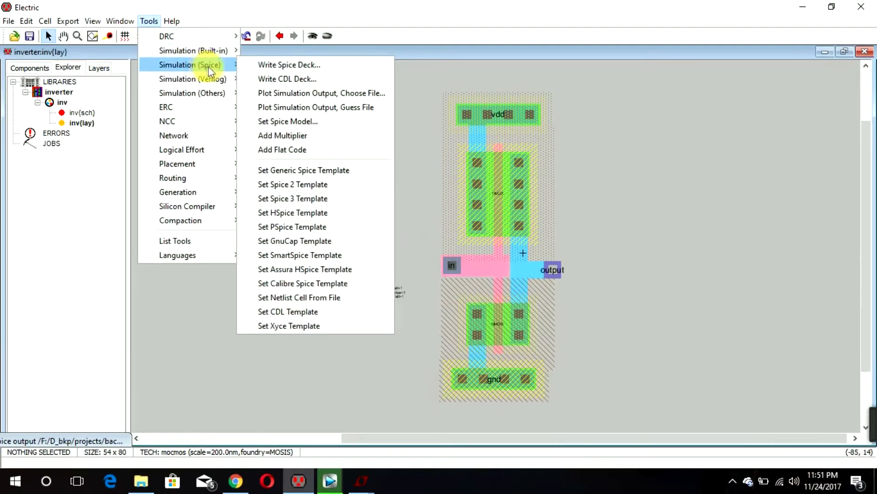
mouse_move(185, 54)
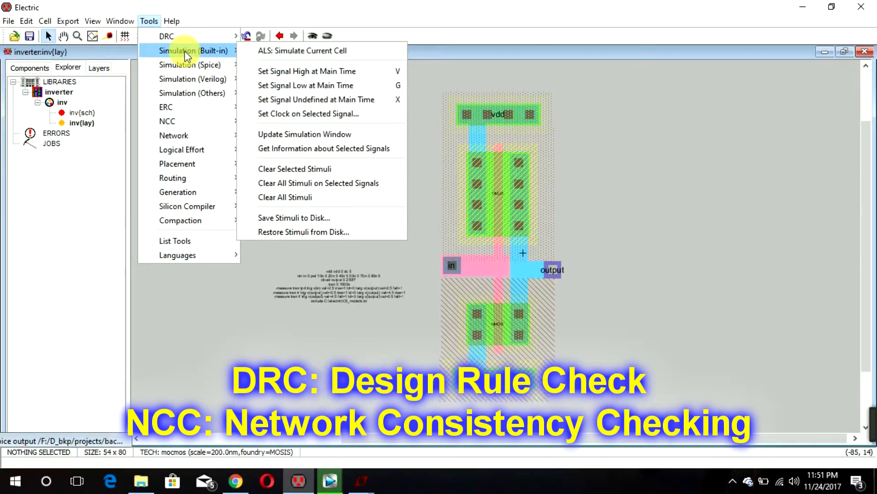
mouse_move(193, 38)
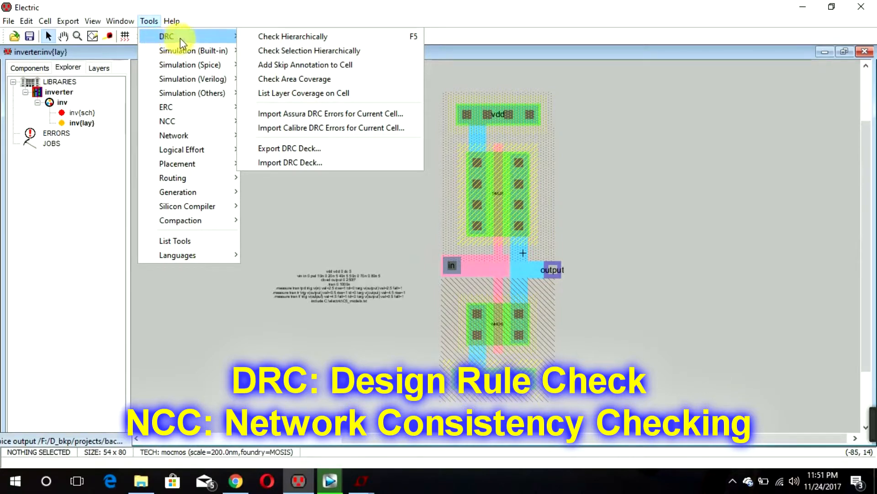
click(348, 11)
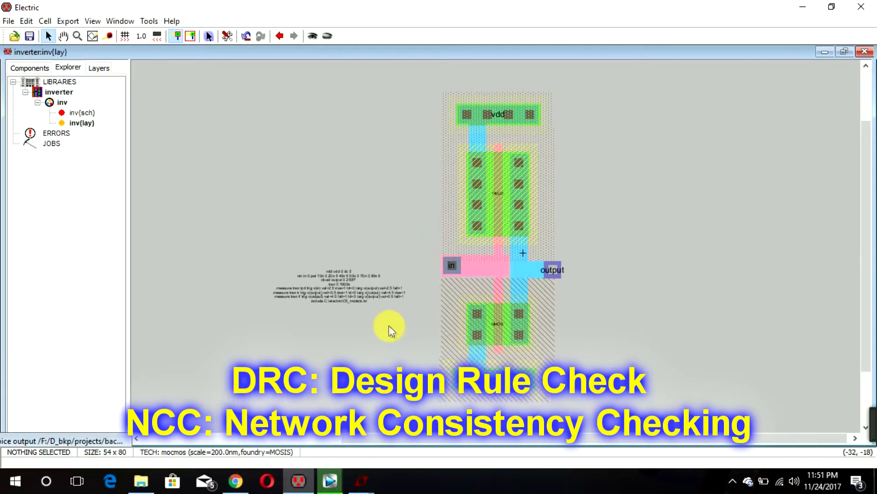
Step: Run a hierarchical design rule check on inv{lay} and read its result in the messages window
click(148, 21)
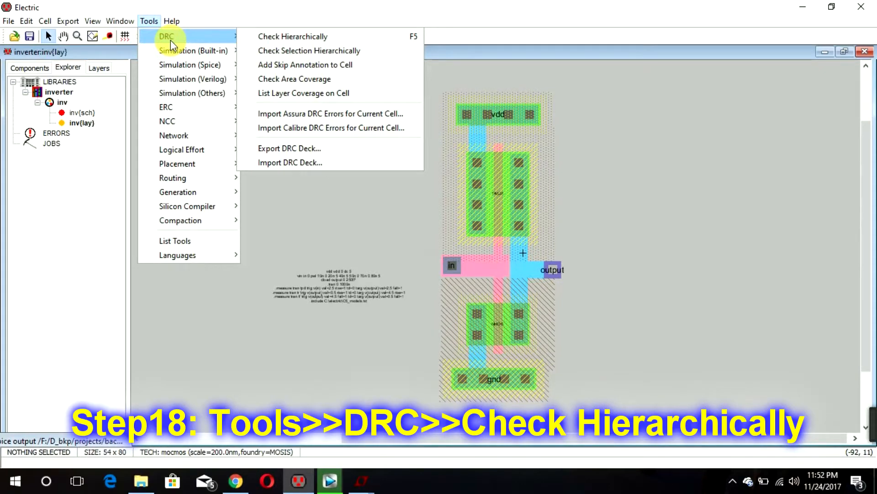
click(260, 39)
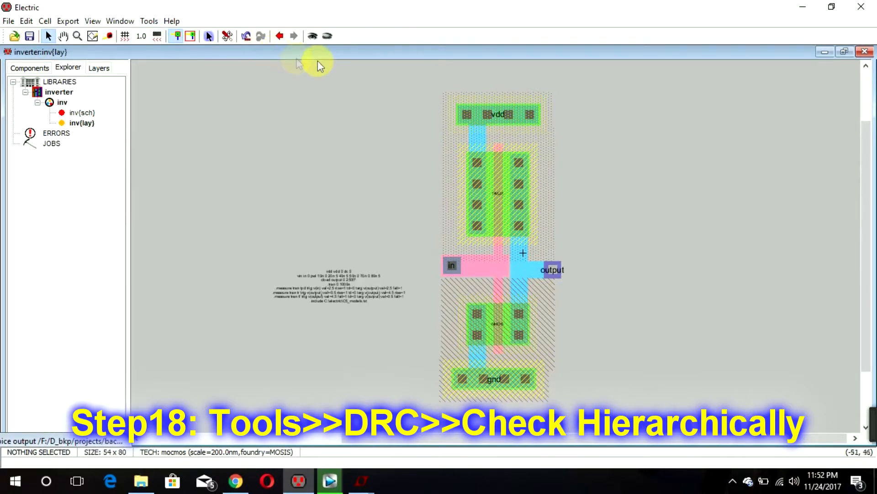
double_click(330, 58)
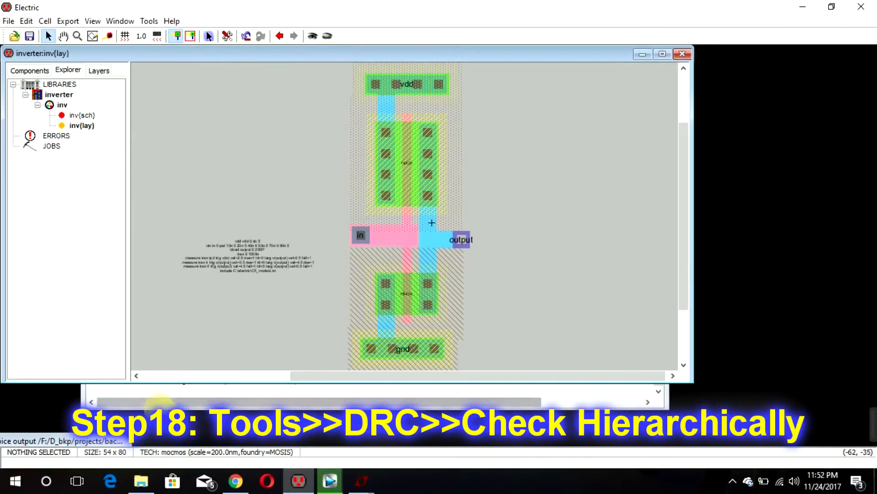
click(159, 404)
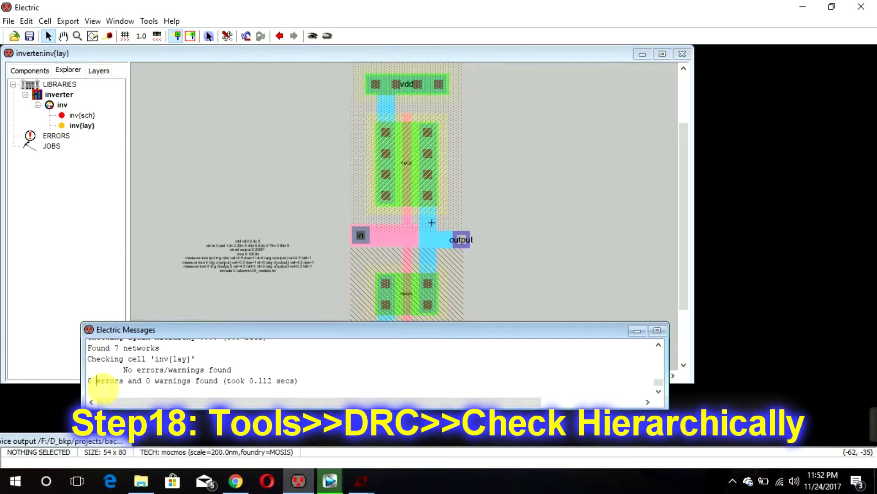
click(103, 197)
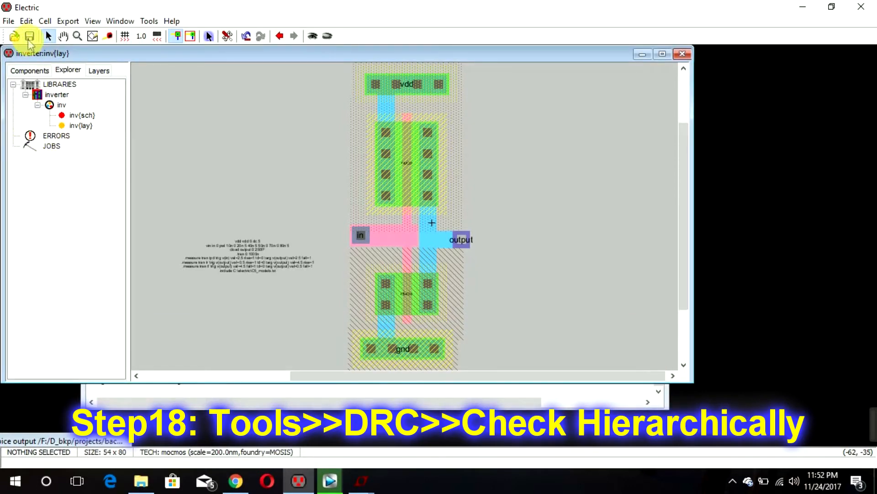
Step: Run the NCC comparison of the schematic and layout views of inv and check the export and topology results in the messages
click(147, 22)
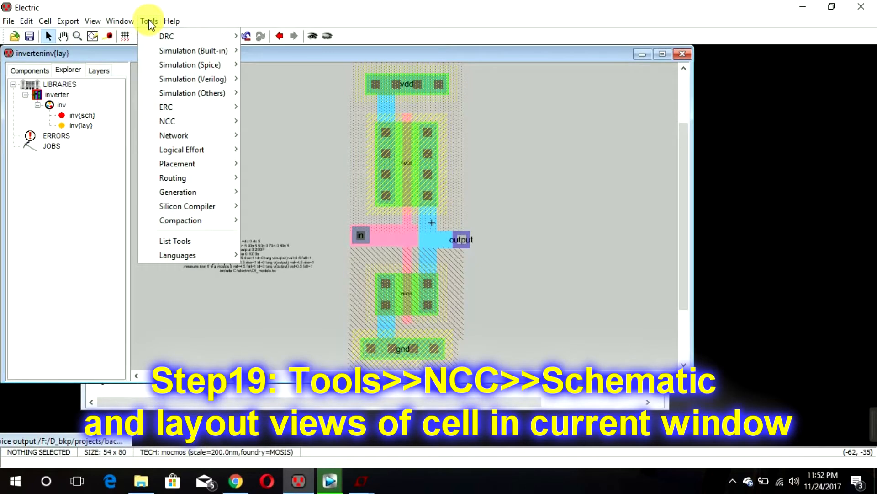
mouse_move(200, 121)
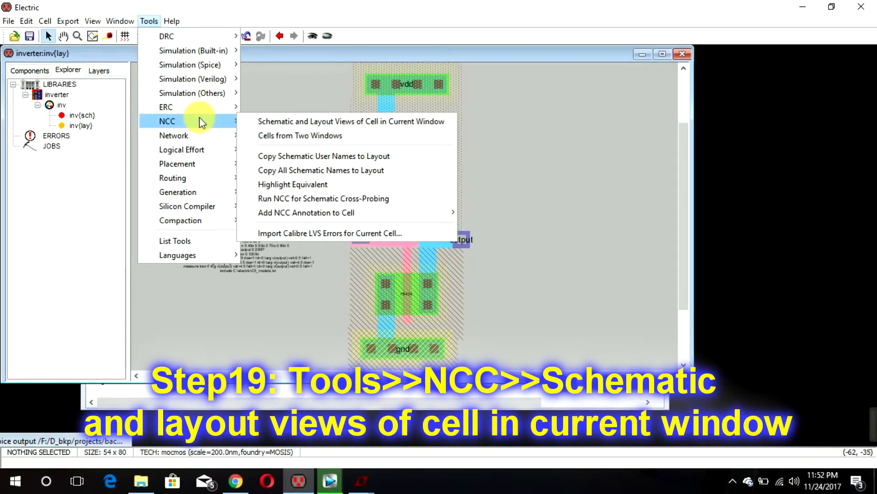
click(254, 122)
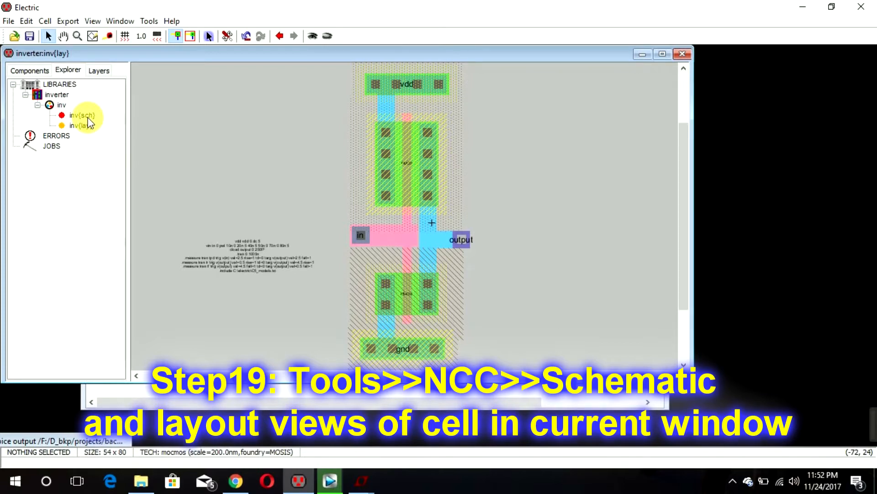
click(205, 402)
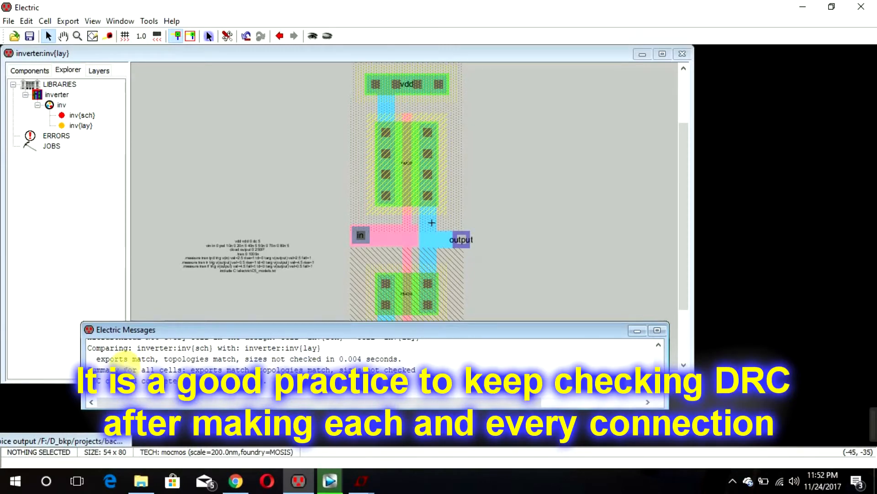
triple_click(120, 359)
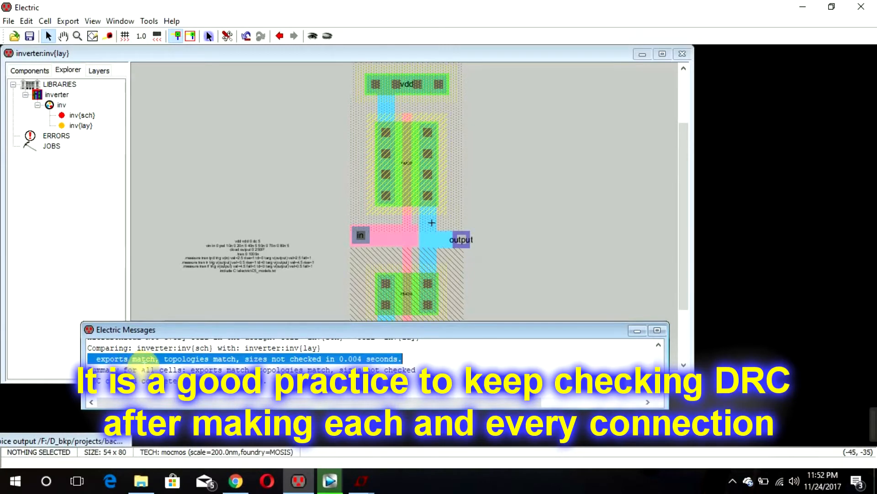
click(283, 79)
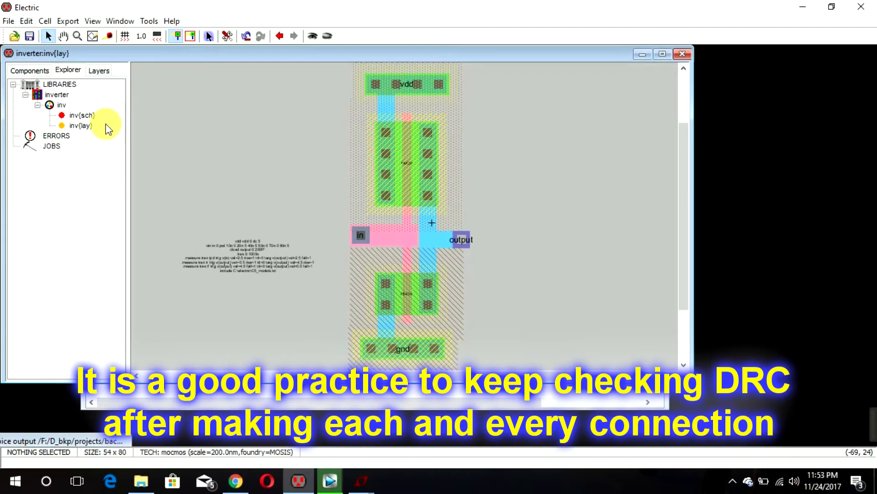
Step: Write the SPICE deck for inv{lay} and simulate it in LTspice
click(149, 21)
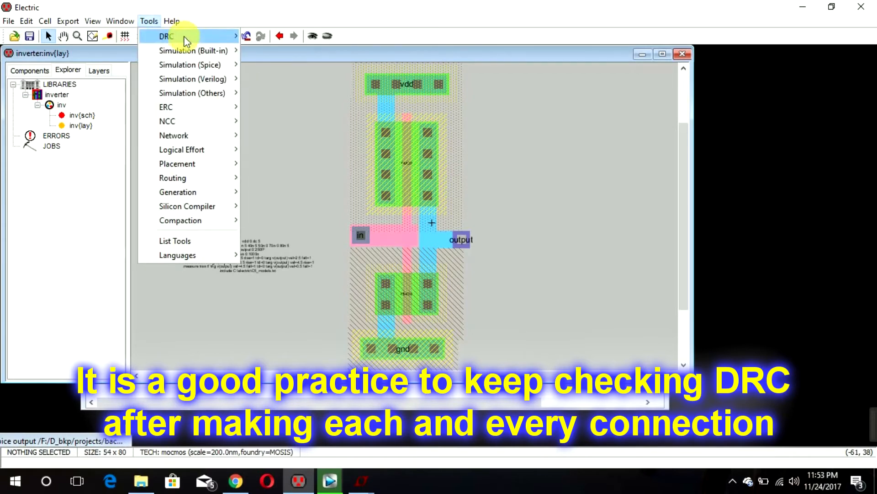
mouse_move(213, 64)
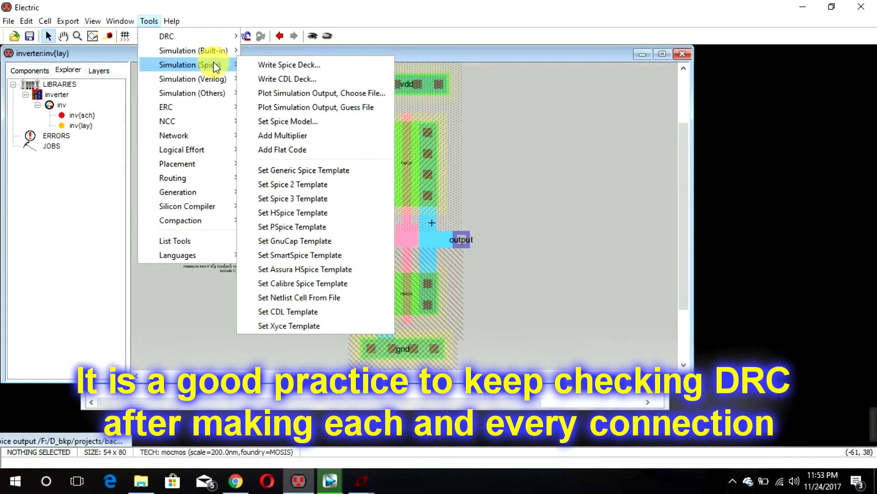
click(289, 65)
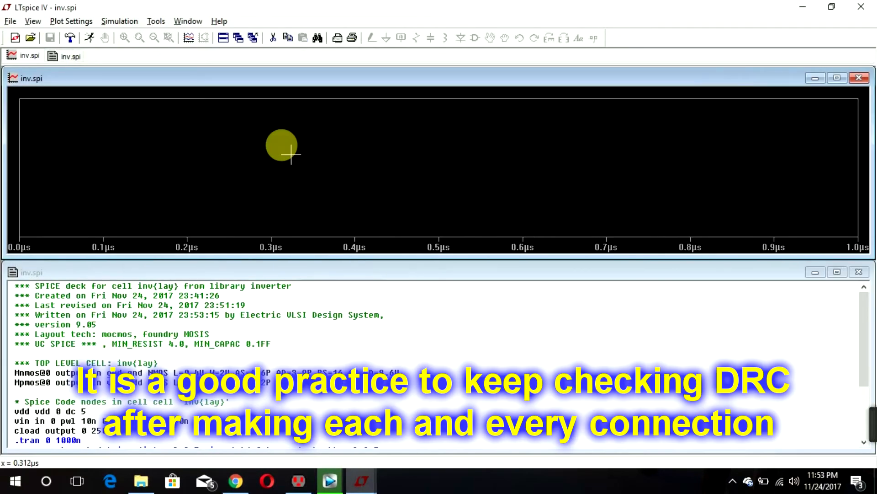
Step: Plot the V(in) and V(output) waveforms and enlarge the transitions between 0 and about 110 ns
click(189, 38)
click(351, 217)
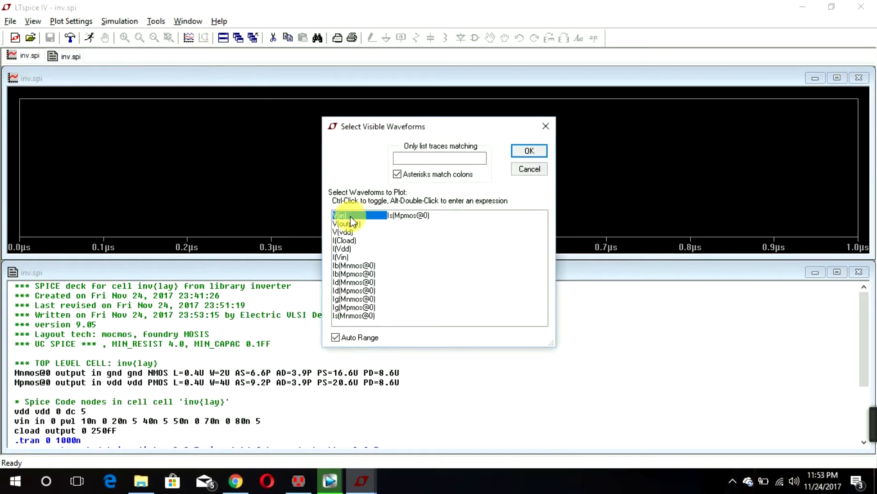
ctrl+click(349, 223)
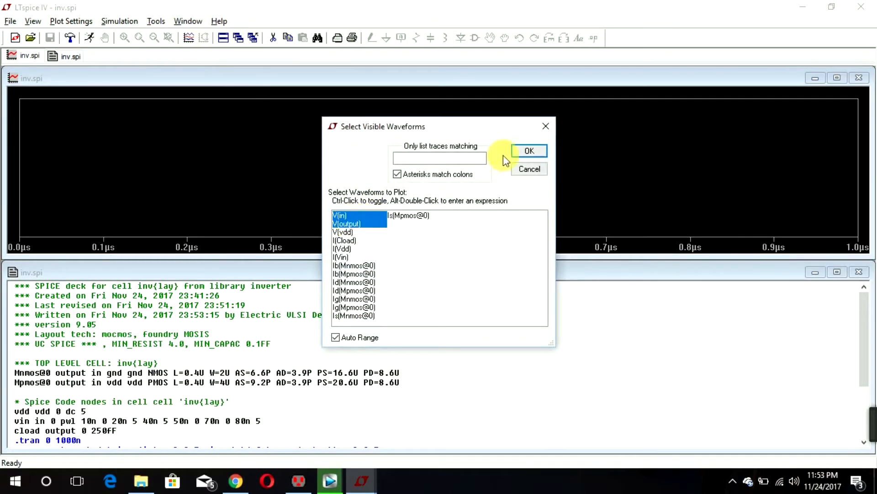
click(531, 150)
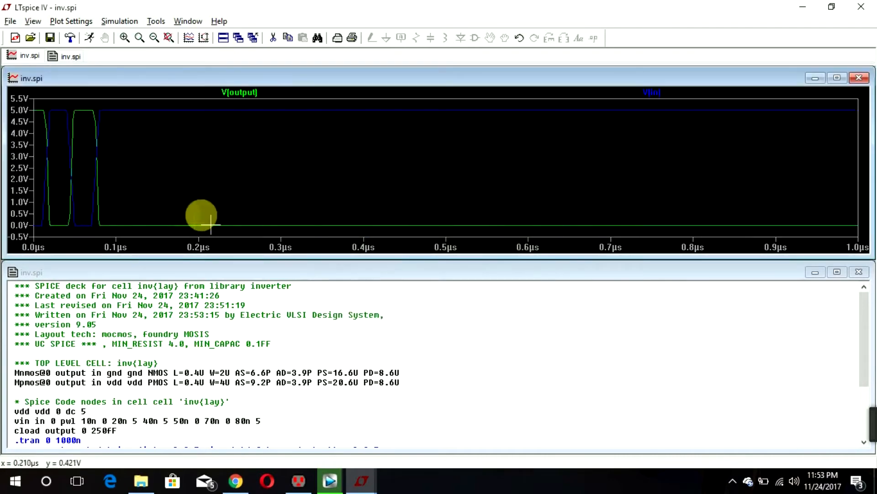
drag(117, 227, 33, 114)
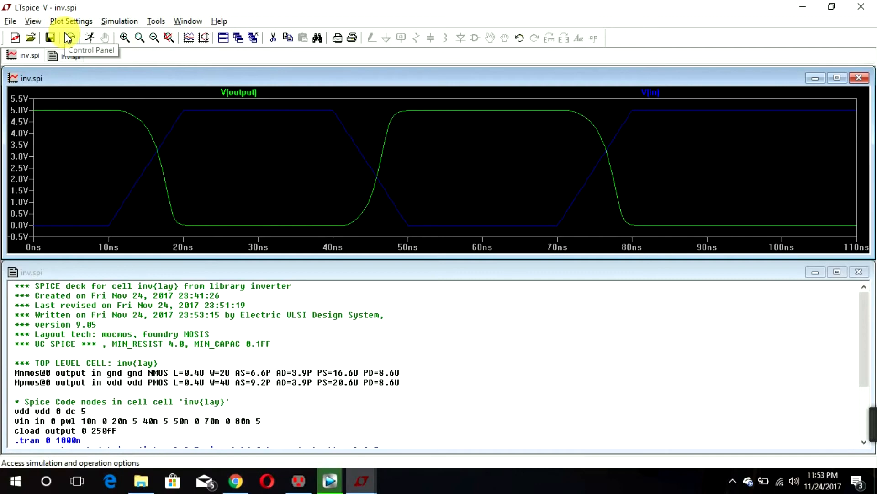
Step: Read the tpd, tr and tf measurements in the SPICE error log, and close LTspice to return to Electric
key(ctrl+l)
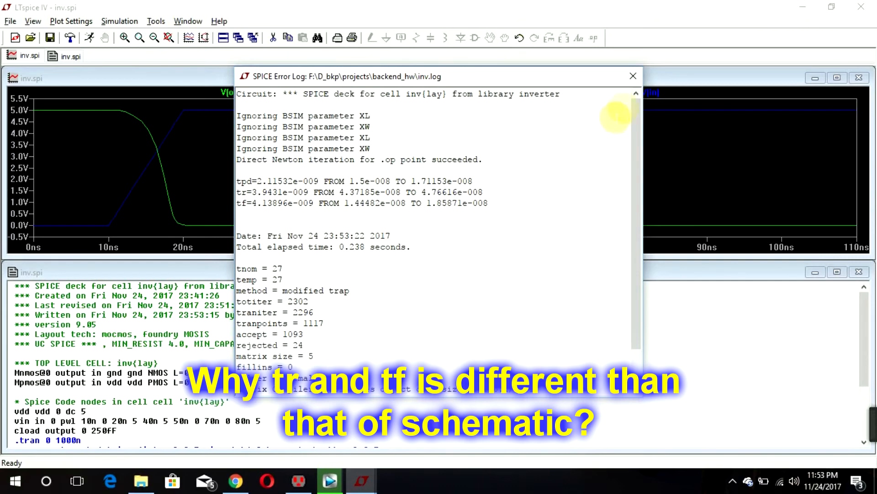
click(633, 76)
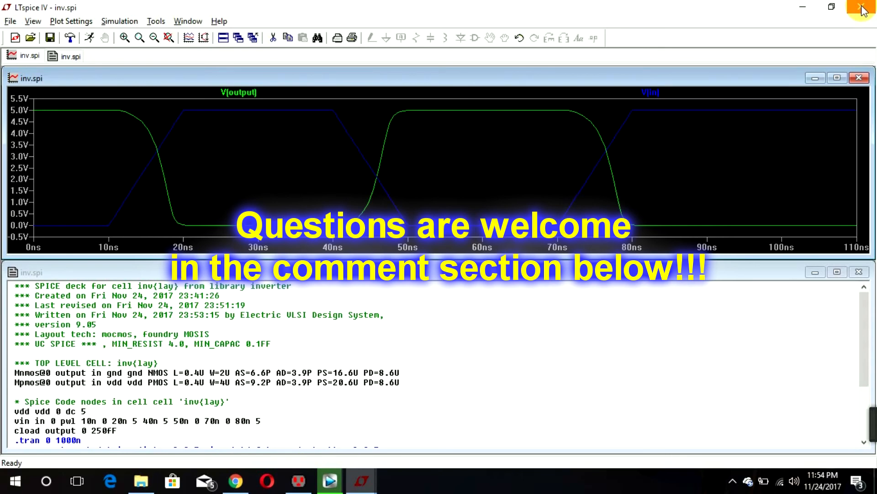
click(862, 7)
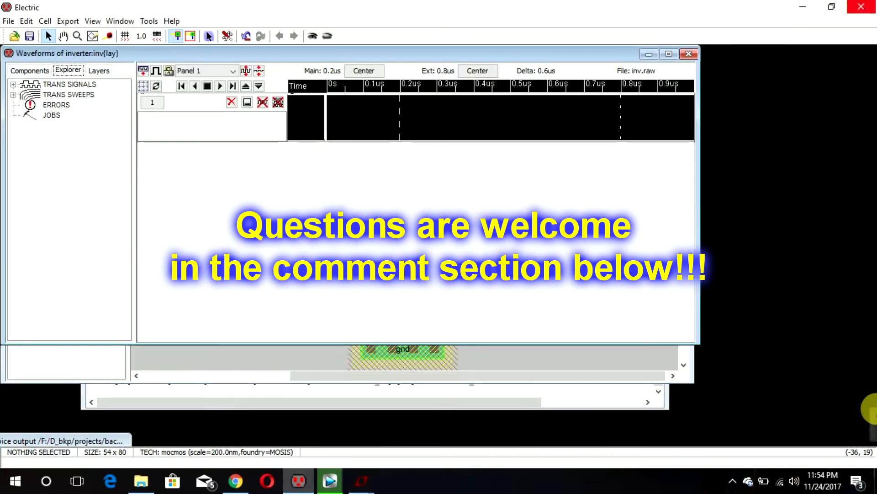